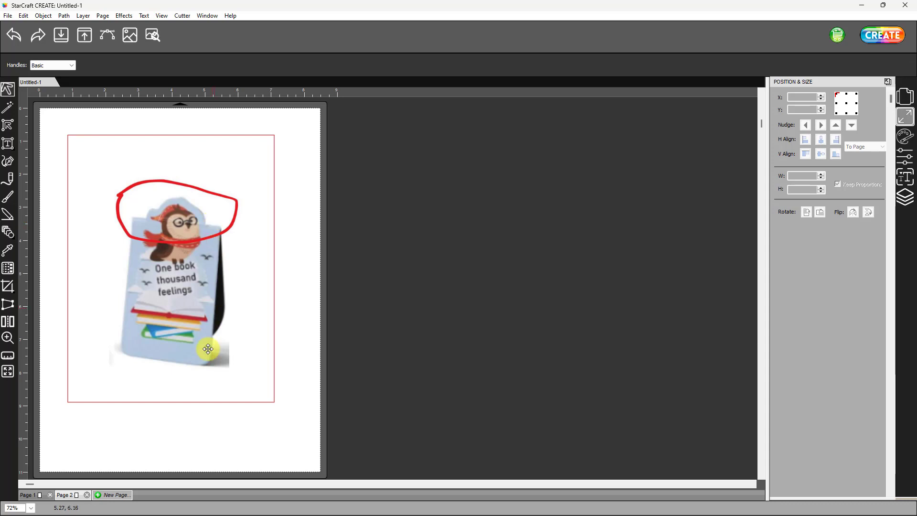
Step: Compare the reference owl bookmark picture on page 2 with the rounded rectangle and chicken layout on page 1
click(193, 445)
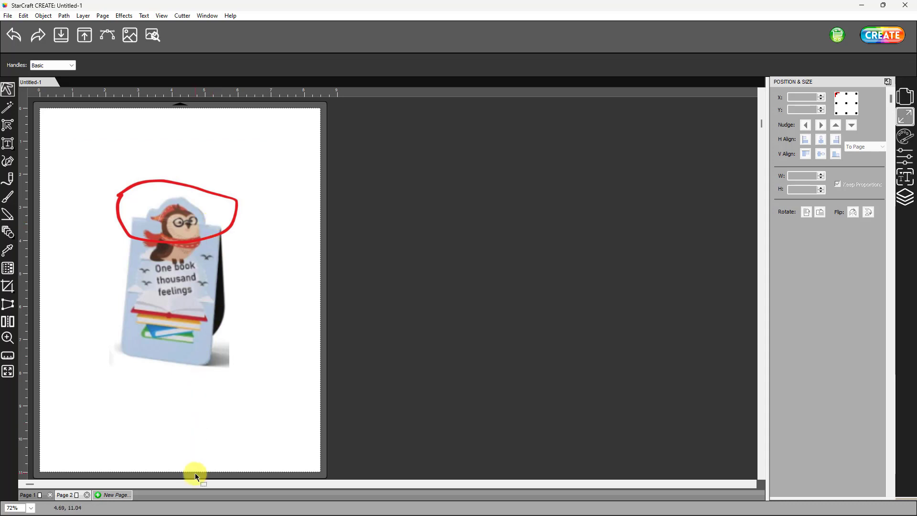
click(27, 495)
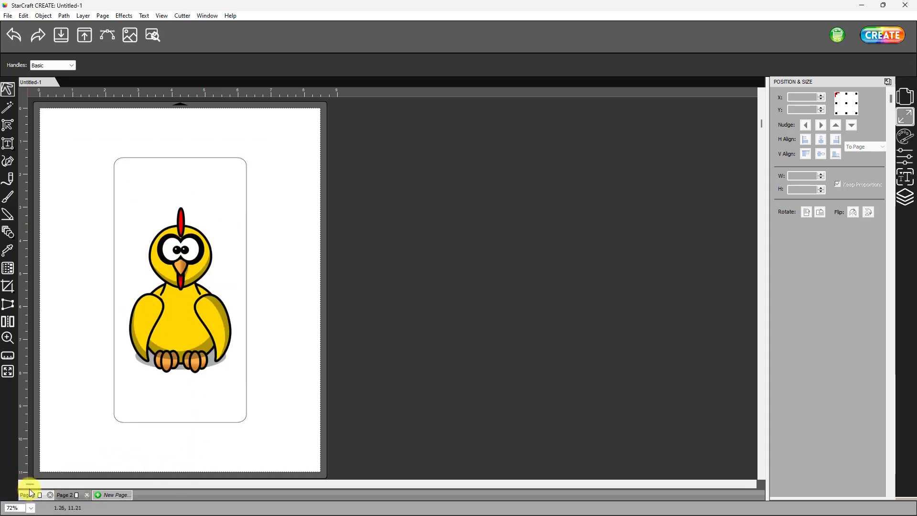
click(244, 163)
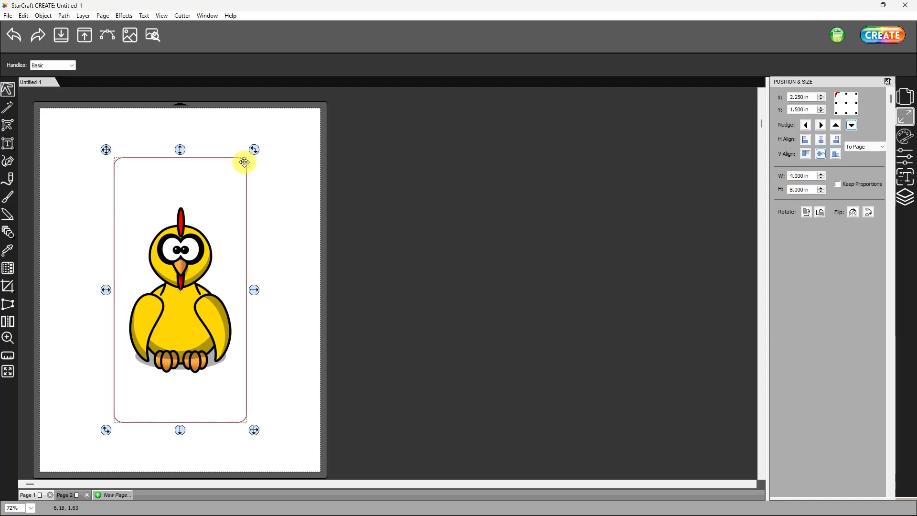
click(63, 496)
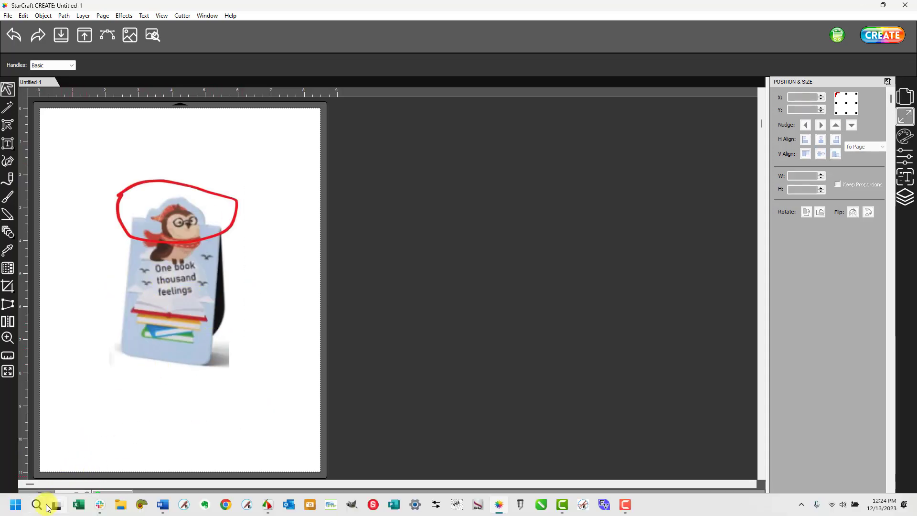
click(28, 495)
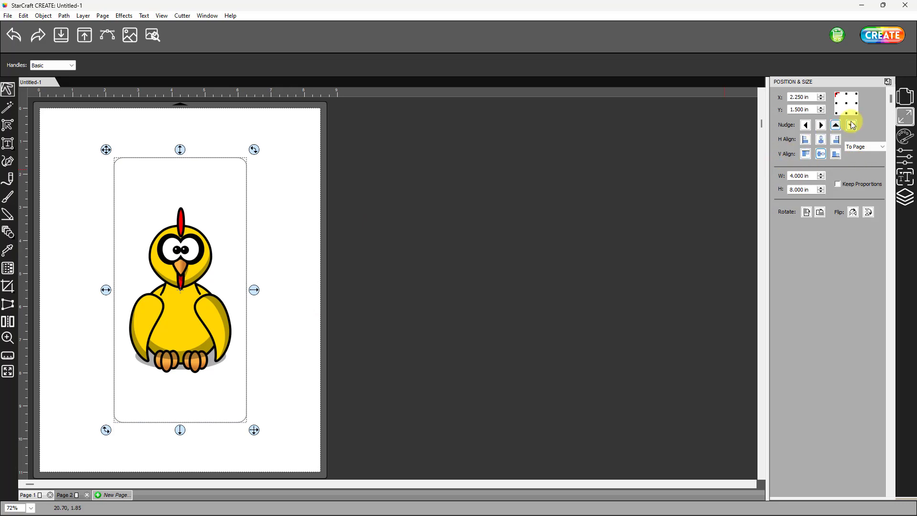
Step: Float the Position & Size settings beside the page and center the rounded rectangle on the page horizontally and vertically
click(886, 82)
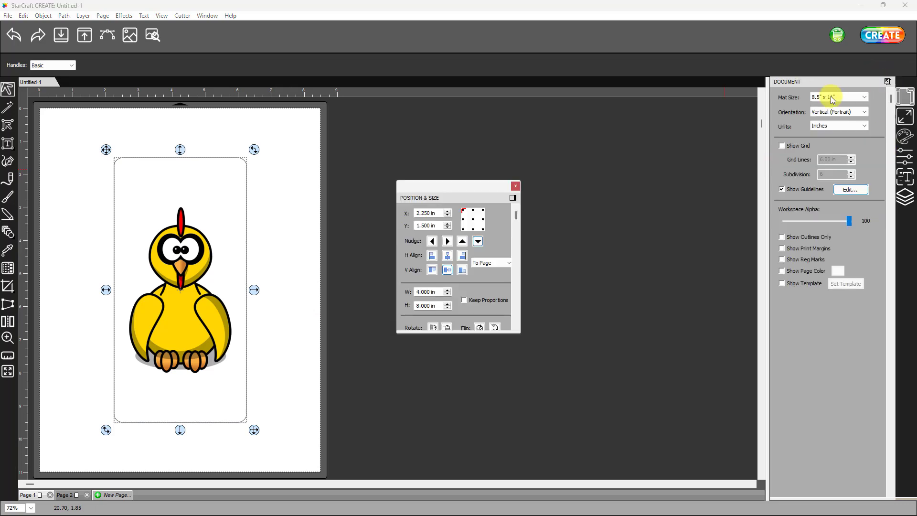
drag(442, 191, 374, 108)
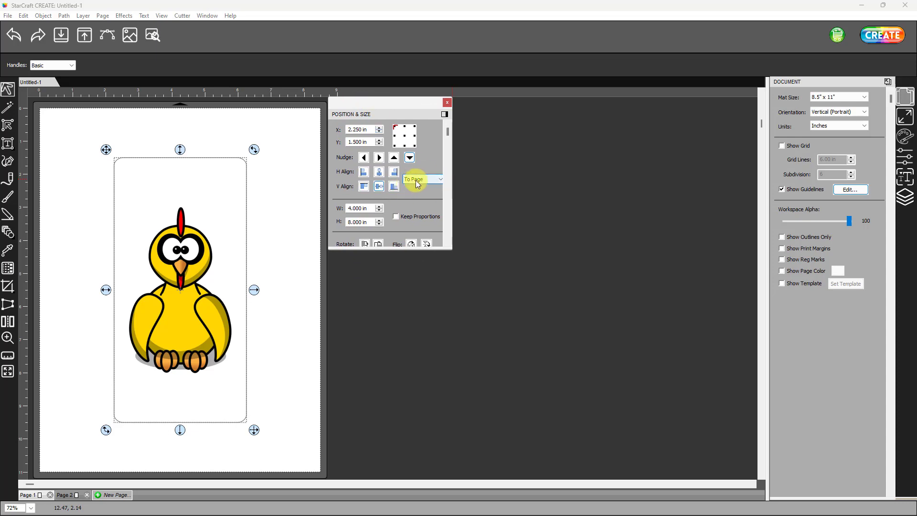
click(378, 172)
click(379, 187)
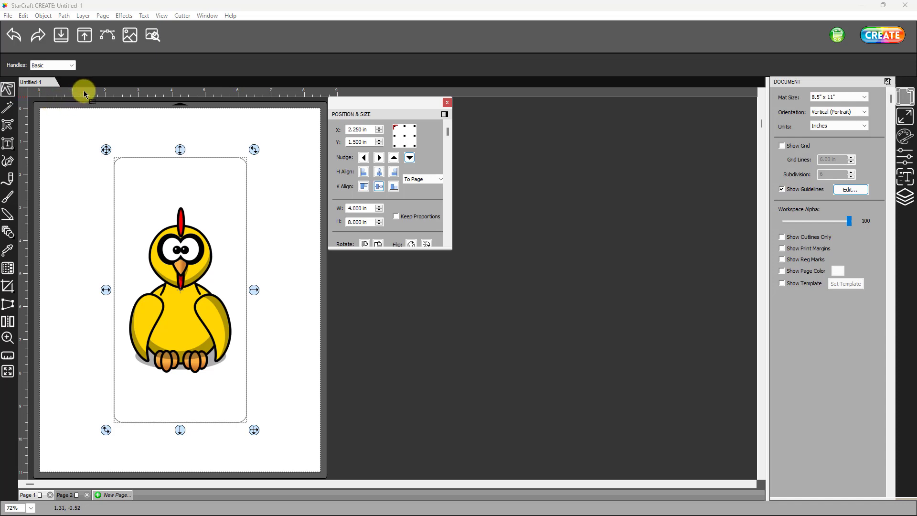
Step: Add a horizontal guideline at 5.50 in across the rounded rectangle's middle and select the cartoon chicken
drag(79, 94, 86, 291)
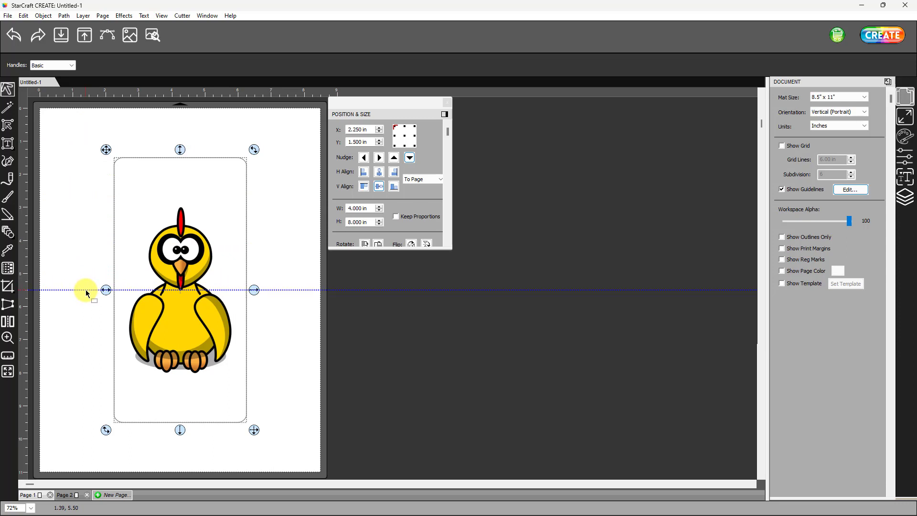
drag(86, 292, 86, 292)
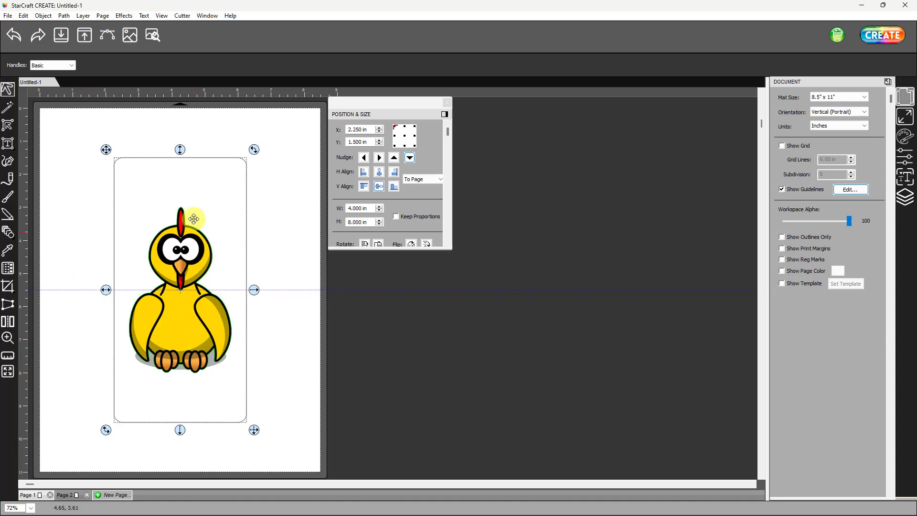
click(191, 259)
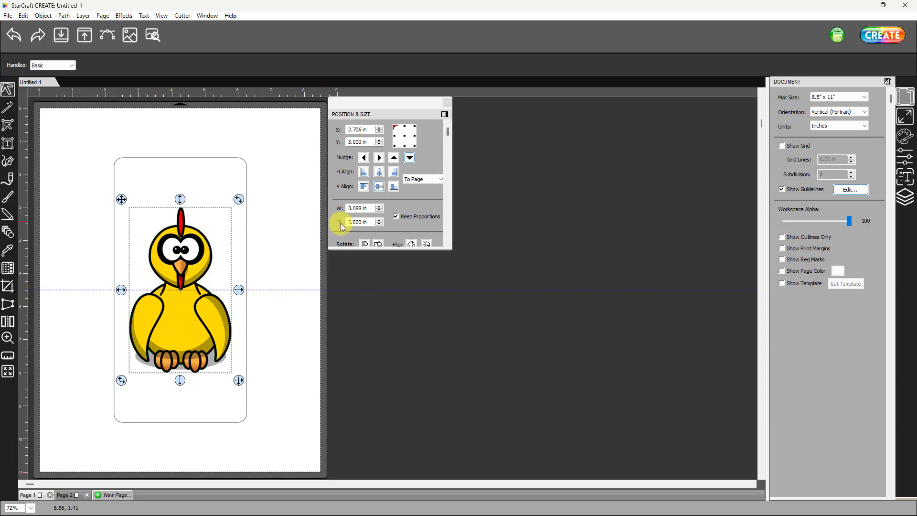
Step: Review the circled protruding head area of the owl bookmark on page 2, then return to the chicken design
click(71, 496)
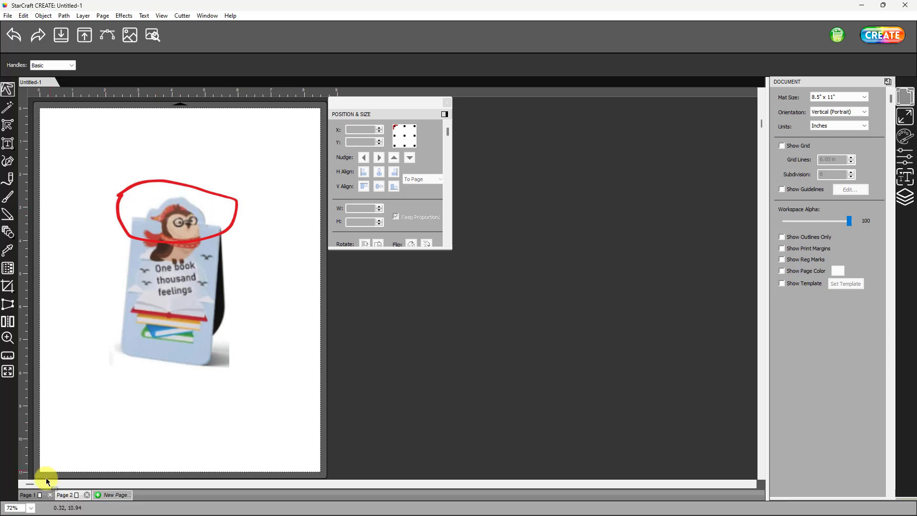
click(35, 495)
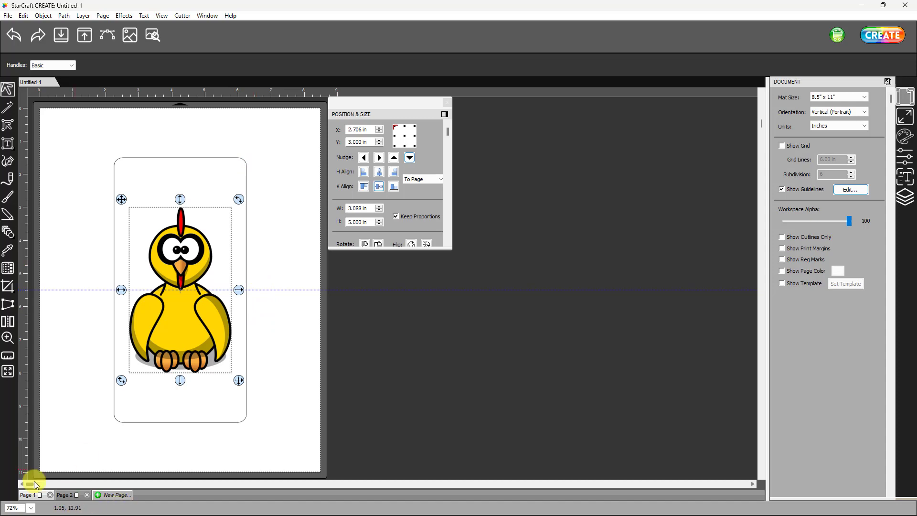
click(65, 495)
click(174, 377)
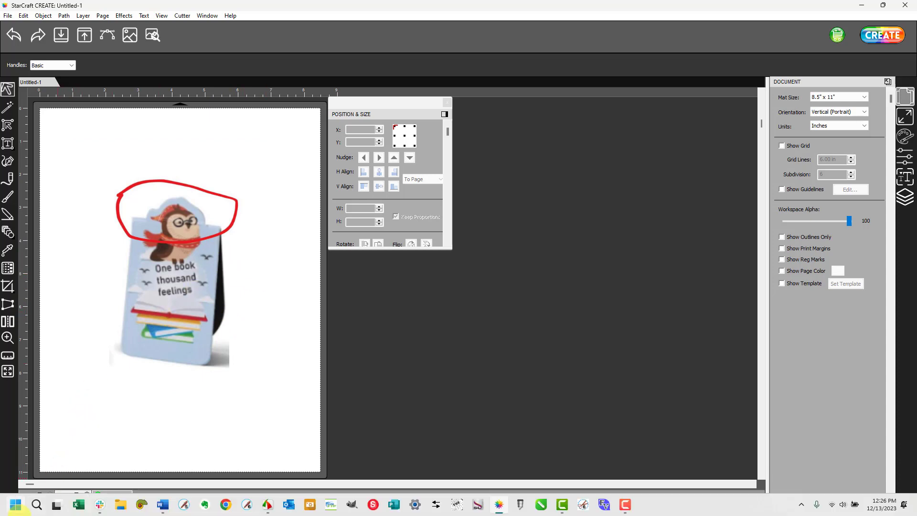
click(28, 494)
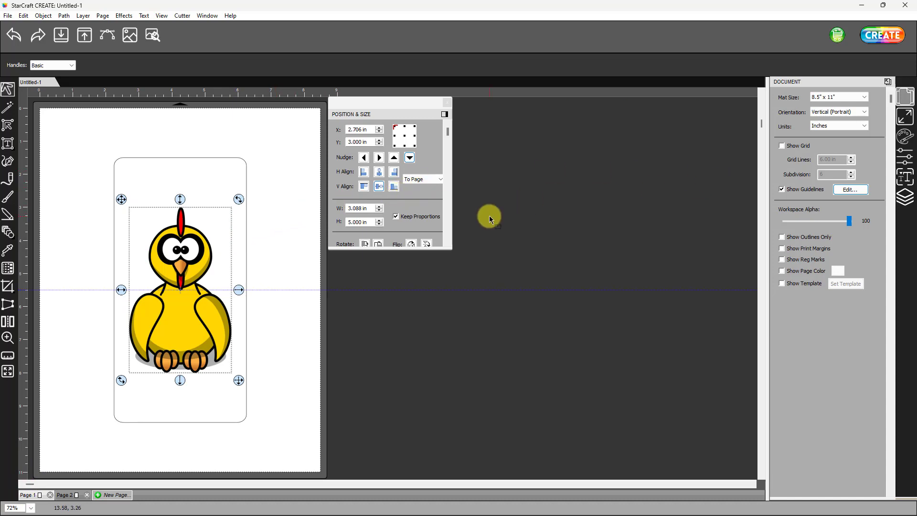
Step: Float the Layers list beside the page and ungroup Cartoon Chicken.png into its Cut and Print layers
click(905, 196)
click(887, 83)
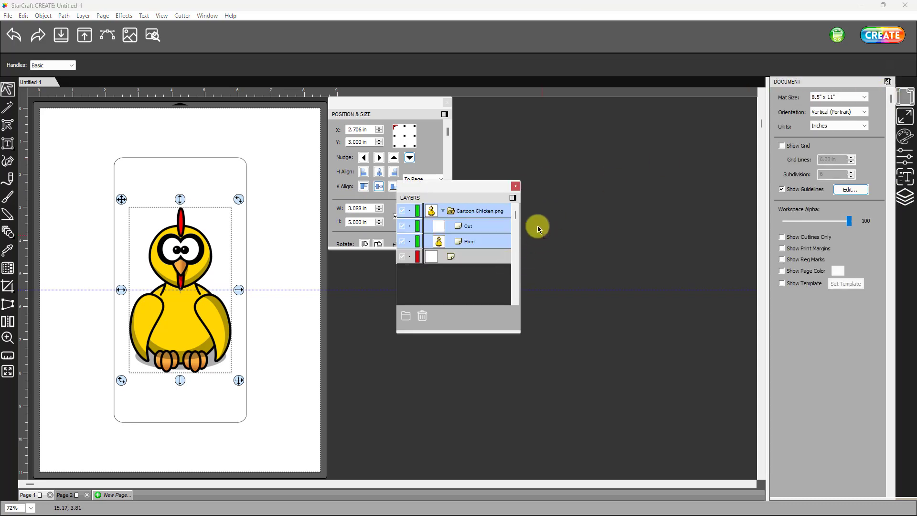
drag(477, 188, 416, 306)
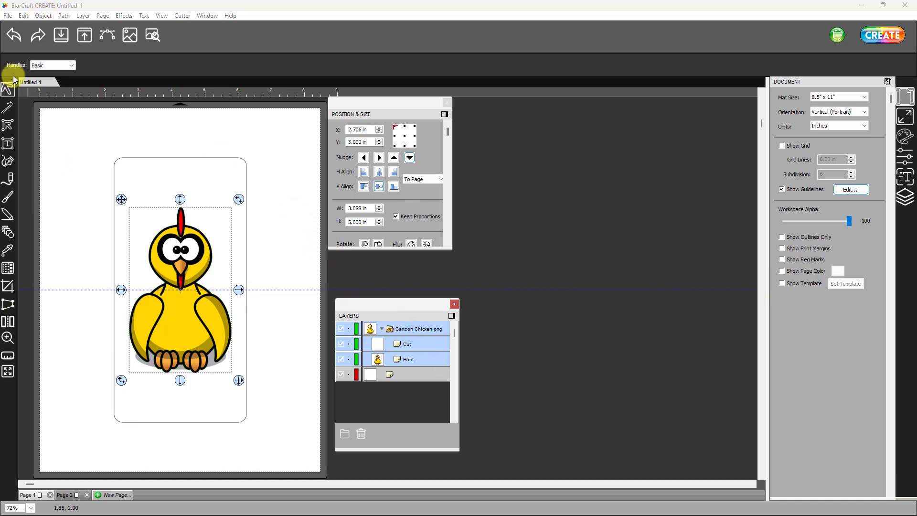
click(41, 16)
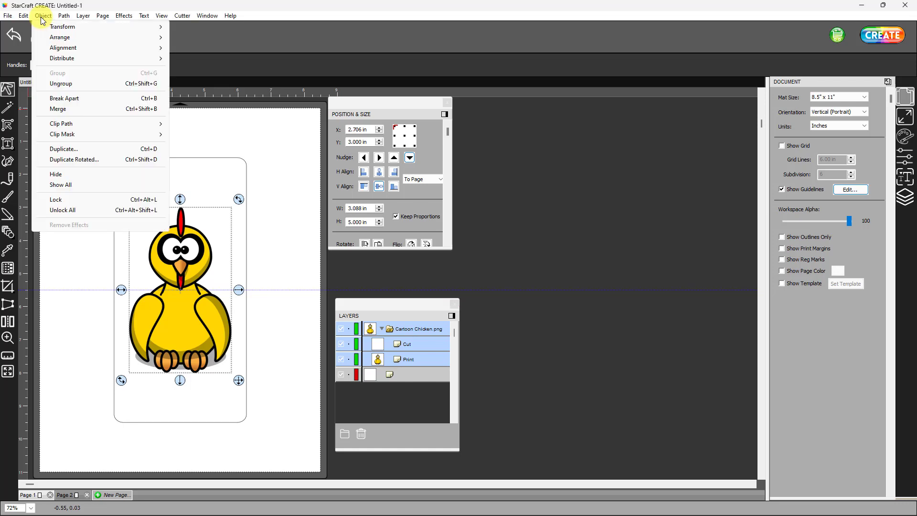
click(53, 83)
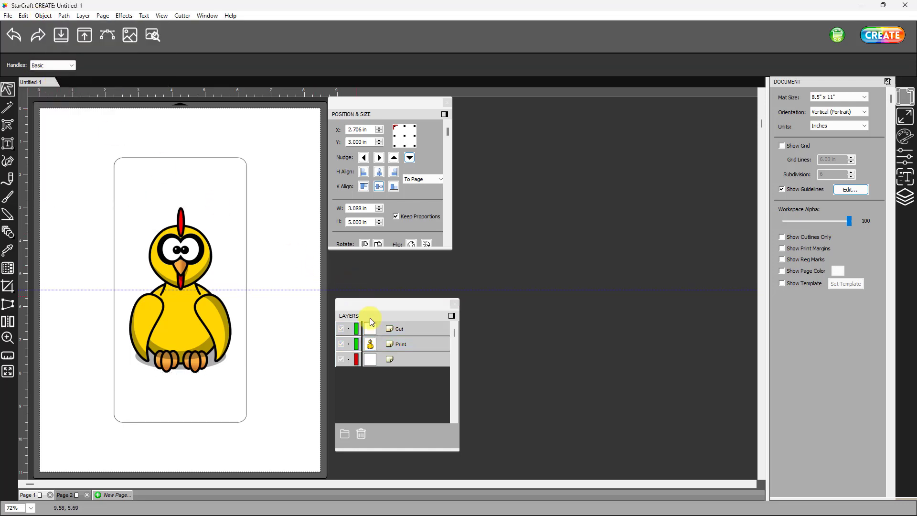
Step: Hide the chicken's Print layer and lock the rounded rectangle's layer
click(341, 345)
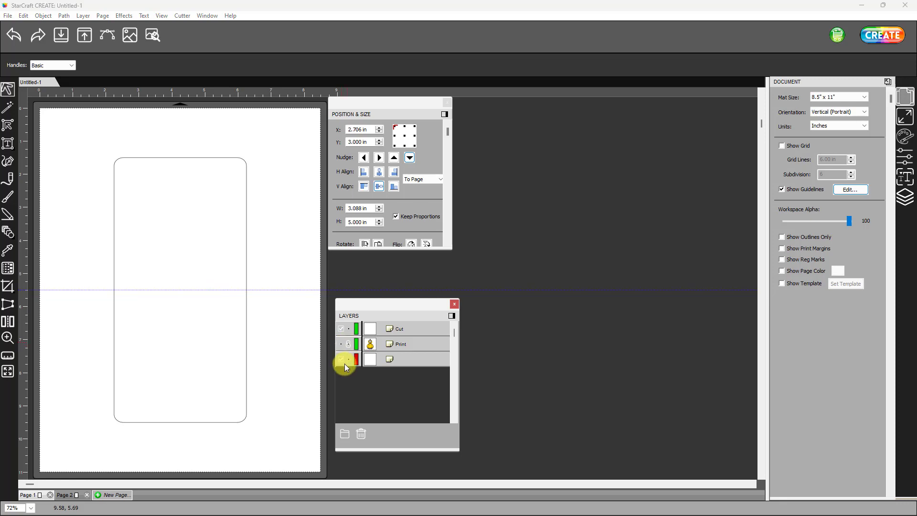
click(341, 359)
Step: Give the chicken's Cut outline a black stroke by setting its stroke type to Color
click(414, 329)
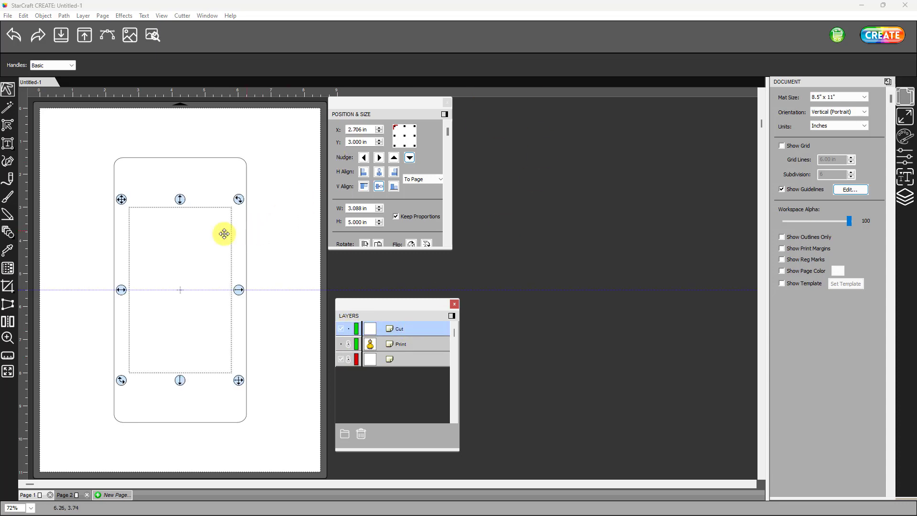
click(903, 159)
click(904, 136)
click(886, 81)
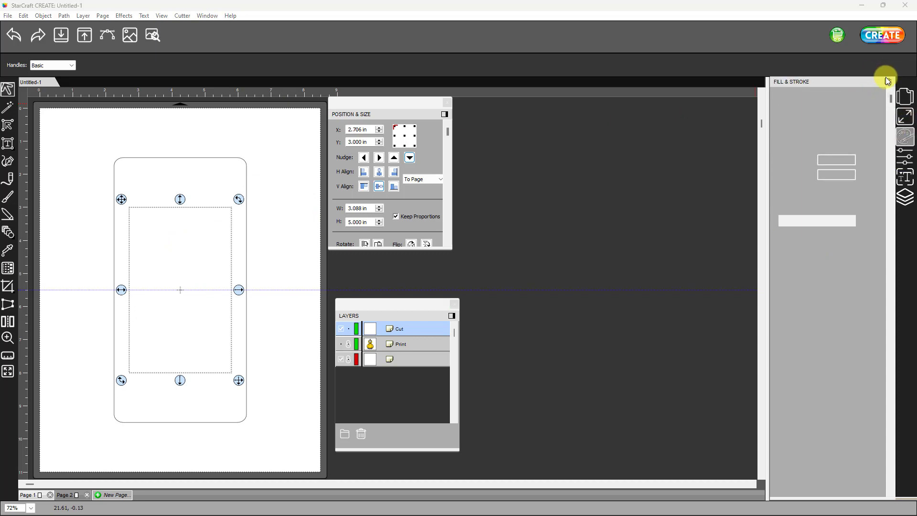
click(470, 255)
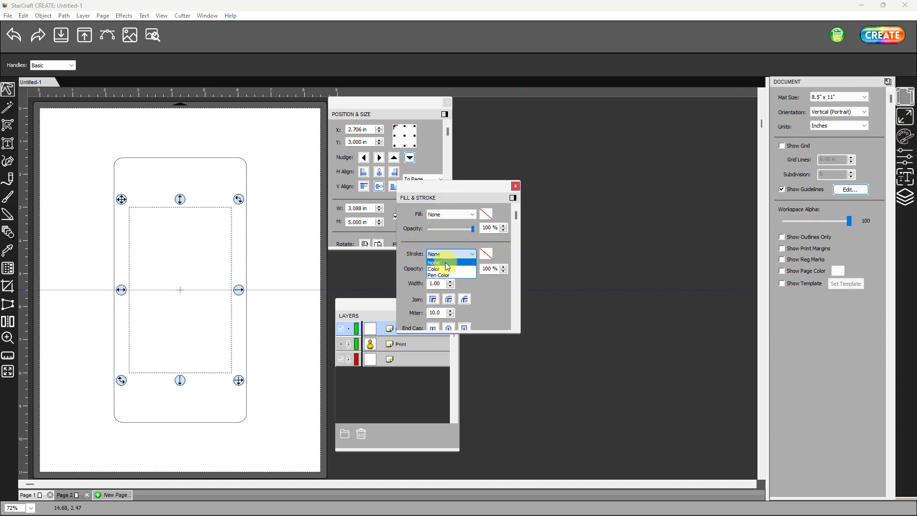
click(437, 268)
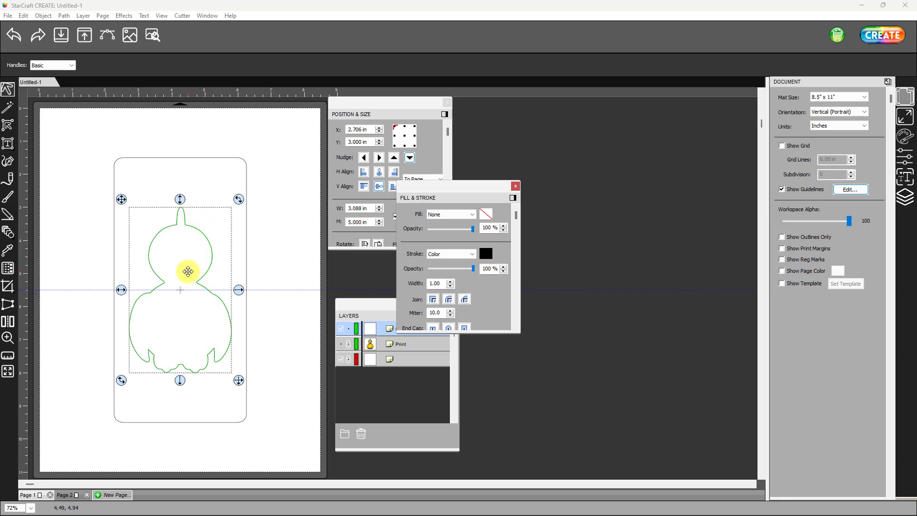
Step: Move the floating settings windows off the artwork and slice the chicken outline with a straight Knife cut along the horizontal guideline
click(7, 338)
drag(266, 303, 101, 249)
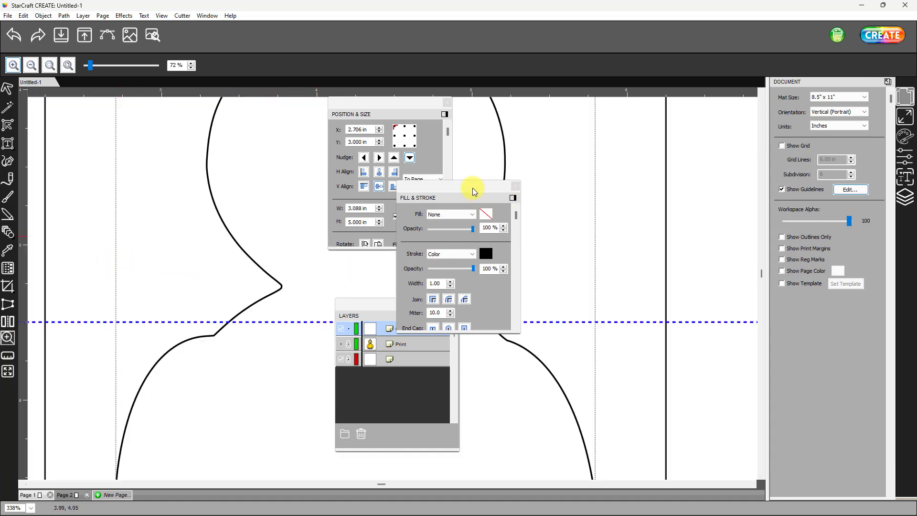
drag(472, 190, 646, 180)
drag(397, 105, 646, 170)
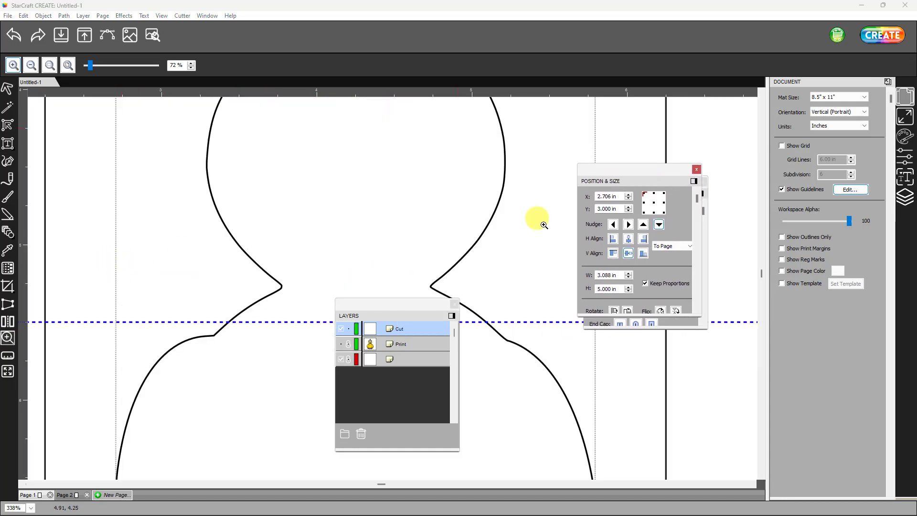
drag(426, 306, 705, 350)
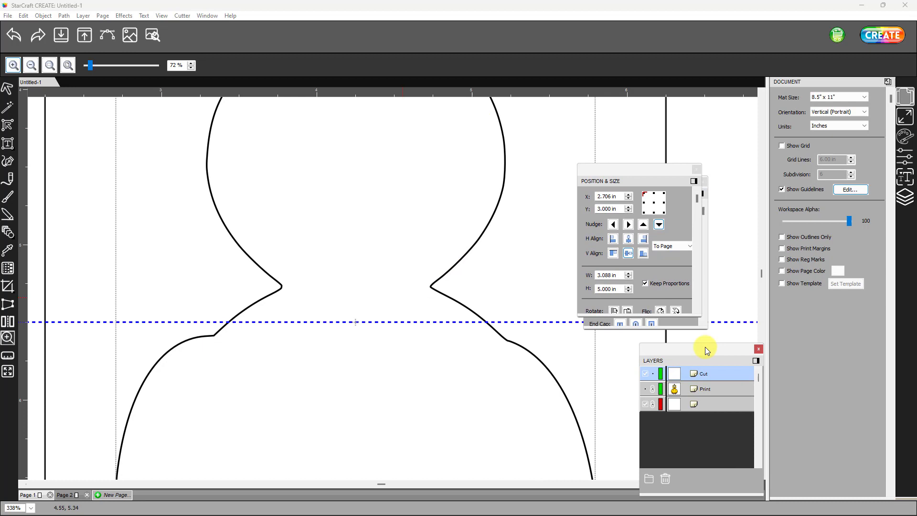
click(7, 288)
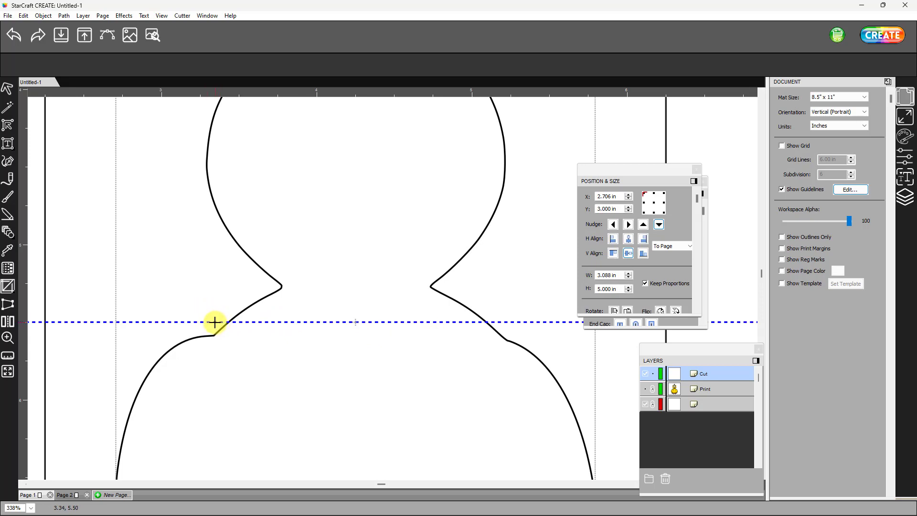
drag(215, 322, 497, 323)
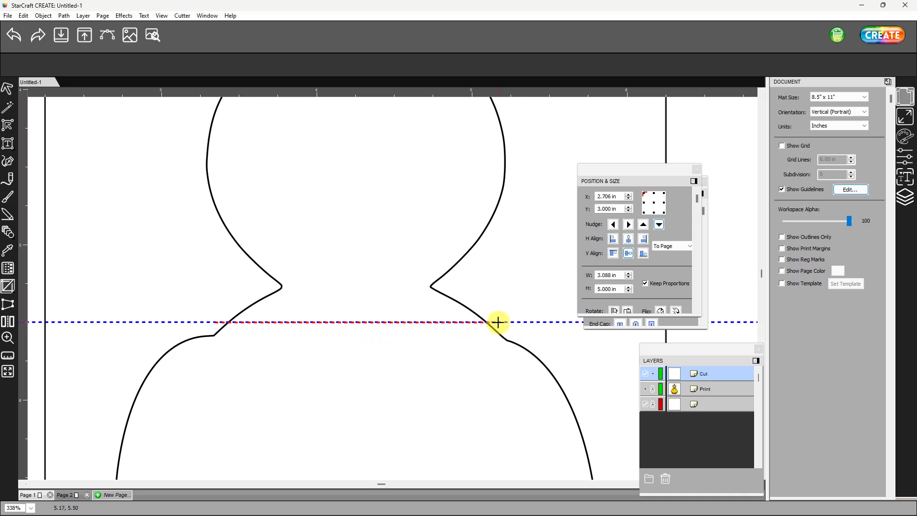
drag(498, 322, 497, 321)
Step: Delete the part of the chicken outline below the horizontal guideline
click(8, 90)
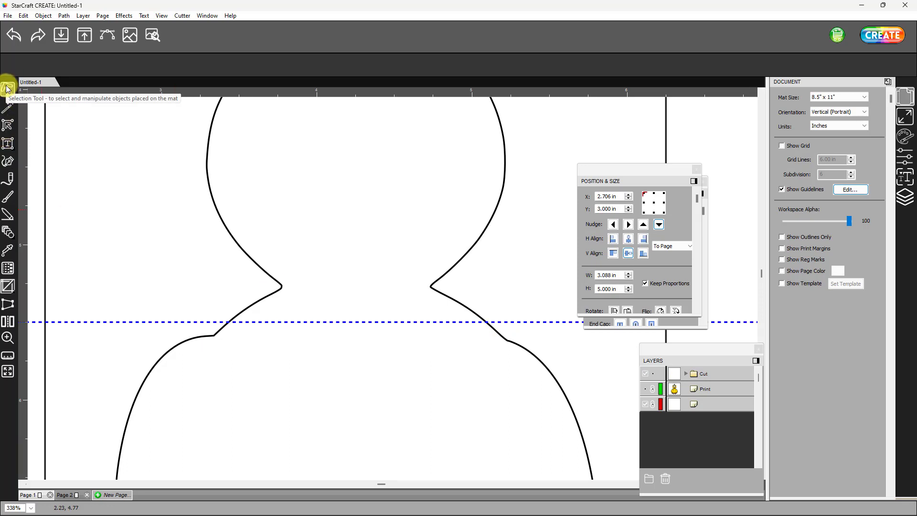
click(7, 89)
click(146, 378)
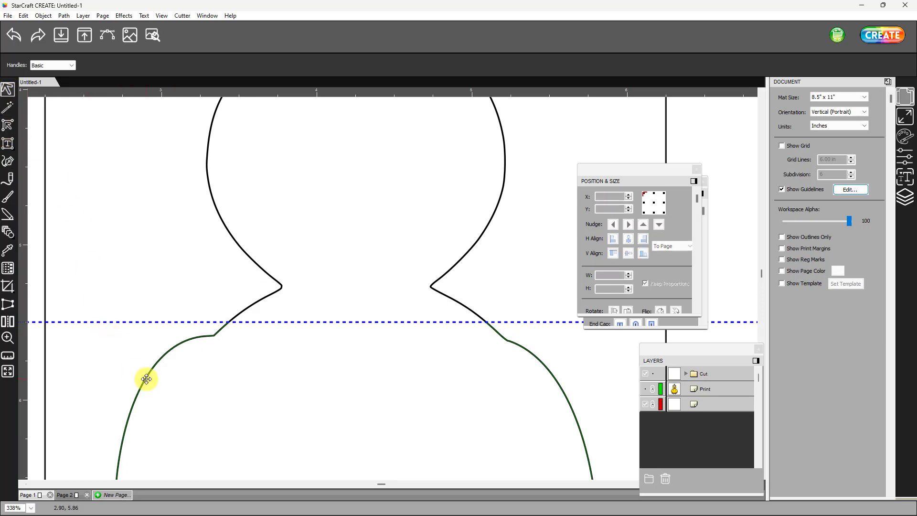
key(Delete)
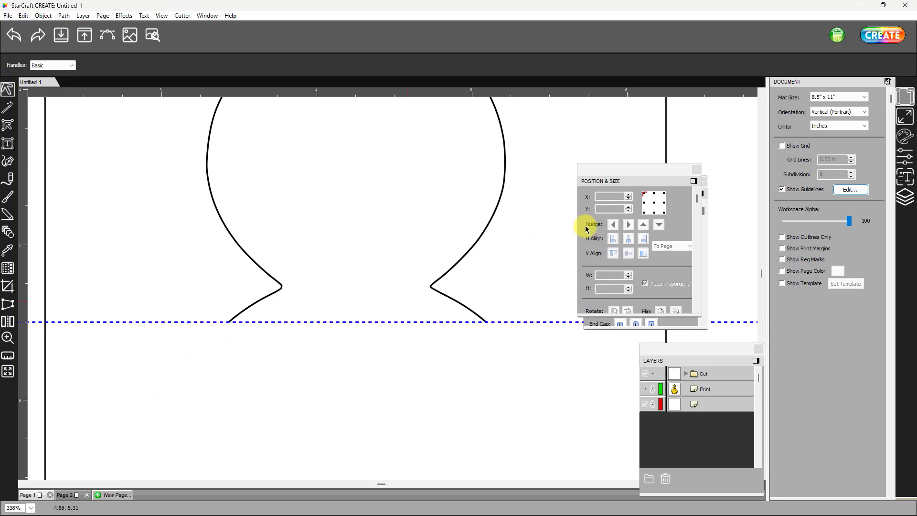
Step: Move the Position & Size and Fill & Stroke windows away from the artwork and lock the chicken's Cut layer
drag(656, 174, 707, 72)
drag(601, 189, 599, 132)
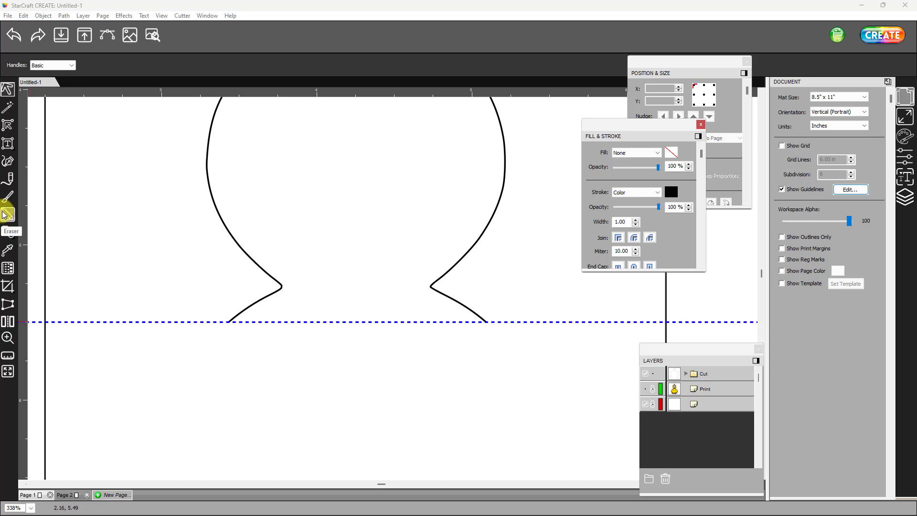
click(8, 163)
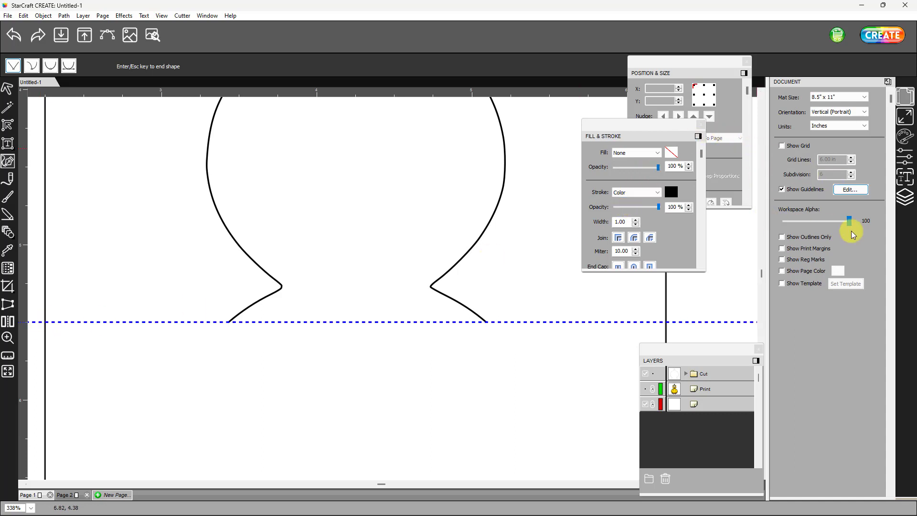
click(906, 197)
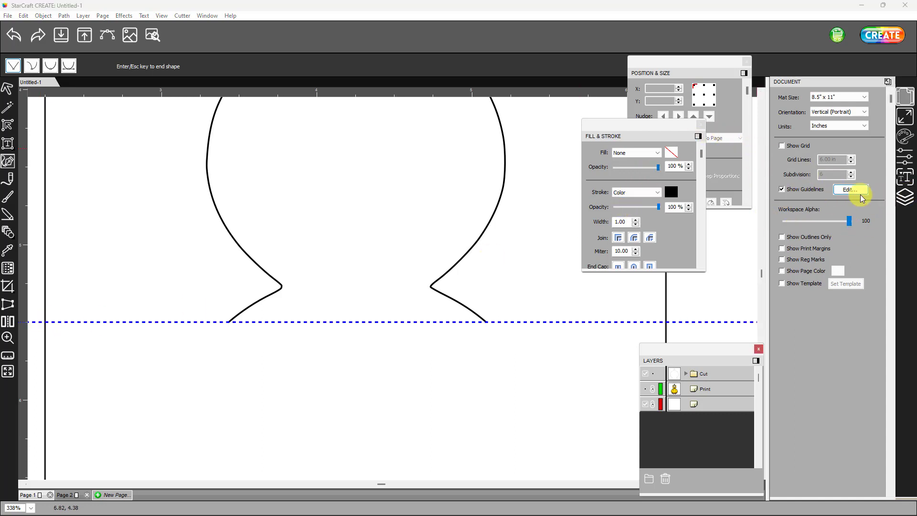
drag(646, 122, 640, 134)
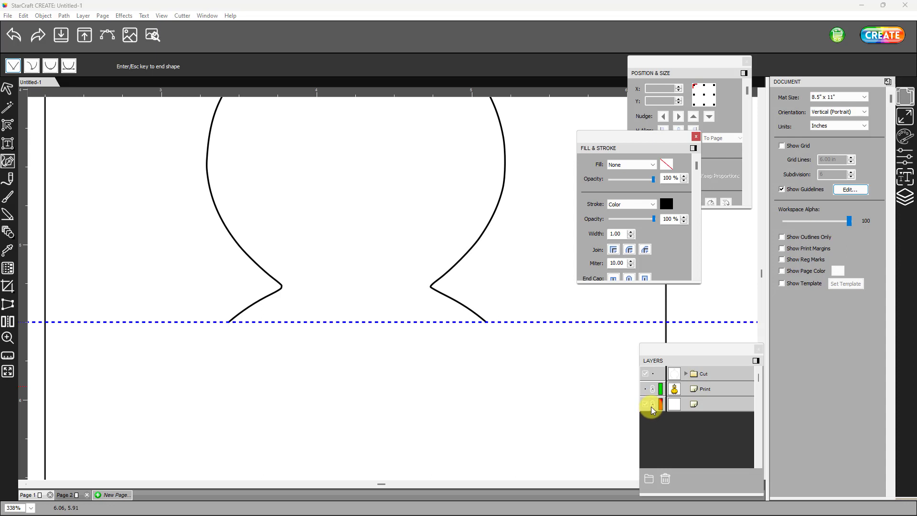
click(654, 376)
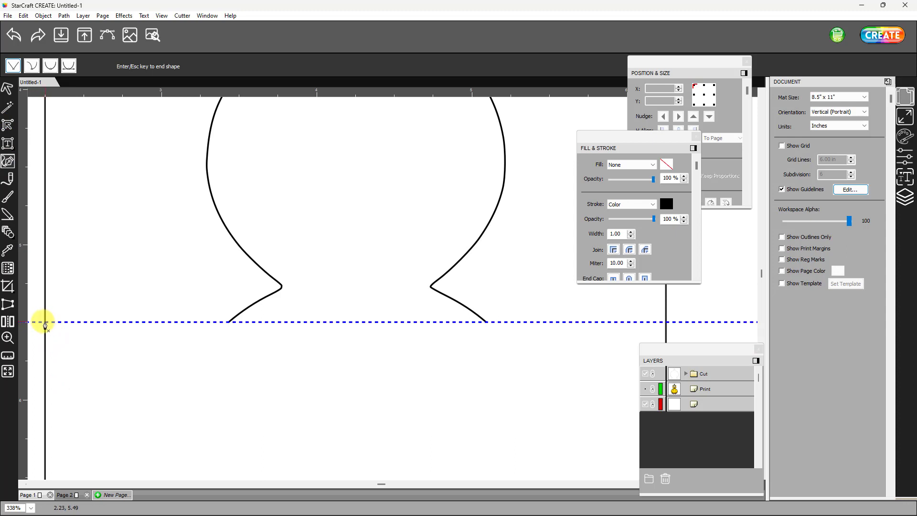
Step: Draw a straight Pen line along the guideline from the rectangle's left edge to the chicken outline and nudge it down to Y 5.499 in
click(45, 323)
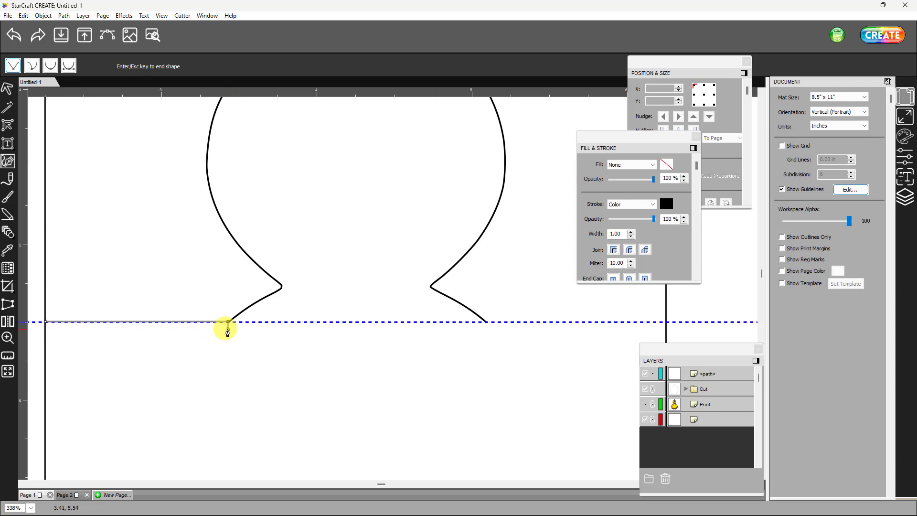
click(228, 323)
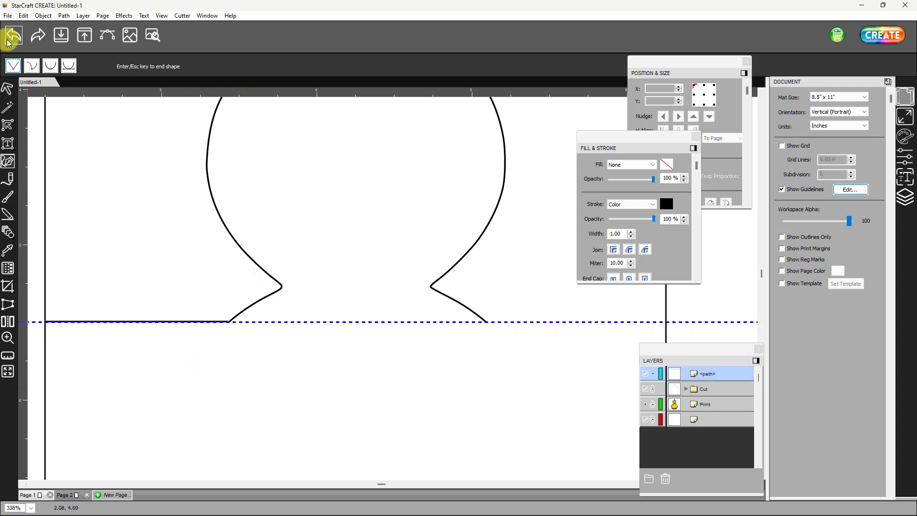
key(Return)
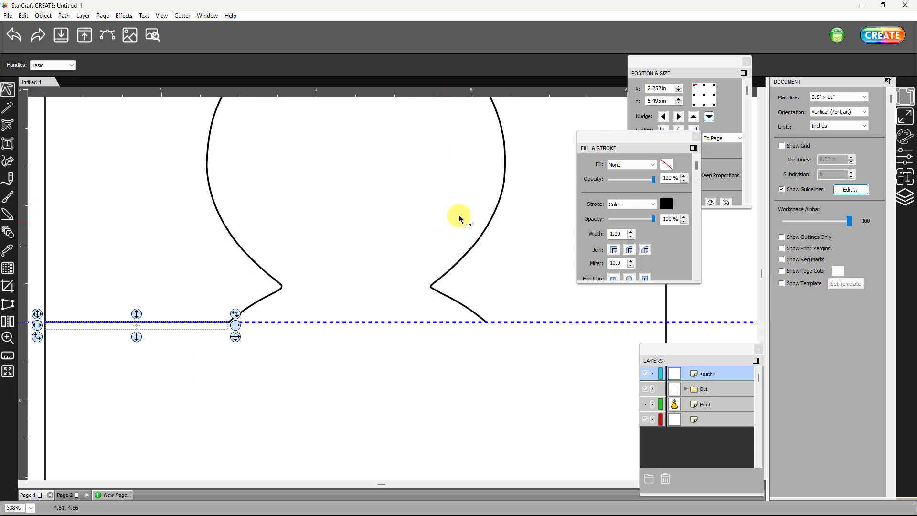
mouse_move(666, 136)
mouse_down()
mouse_move(738, 210)
mouse_move(738, 199)
mouse_up()
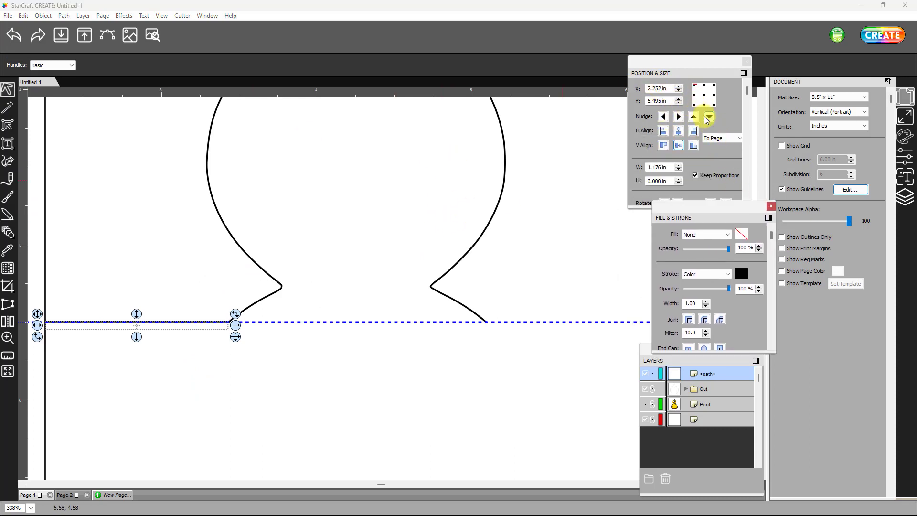
click(710, 118)
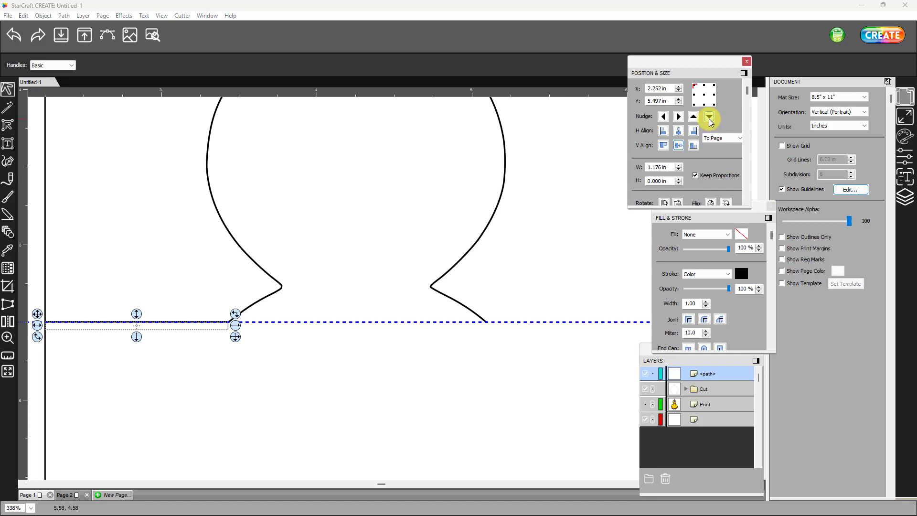
click(709, 119)
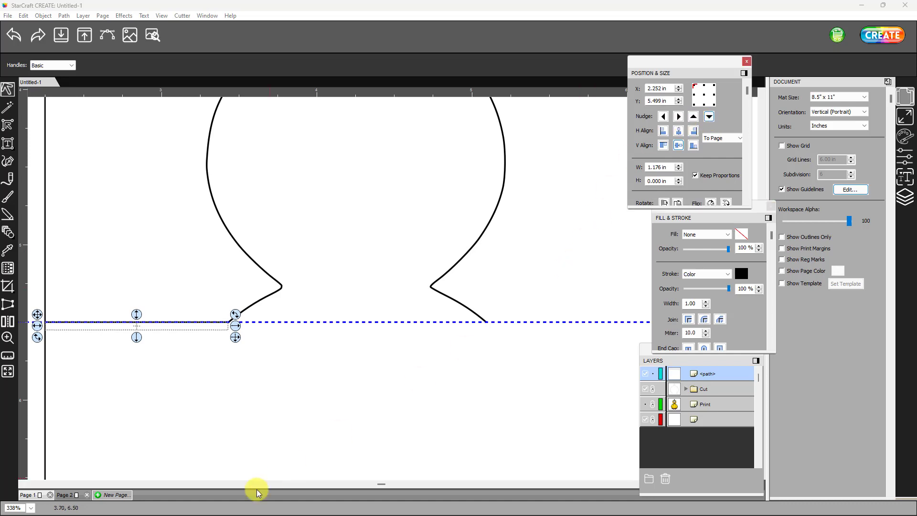
Step: Draw a second straight Pen line from the chicken outline's right end to the rectangle's right edge and nudge it down to Y 5.499 in
mouse_move(374, 486)
mouse_down()
mouse_move(436, 484)
mouse_move(467, 494)
mouse_up()
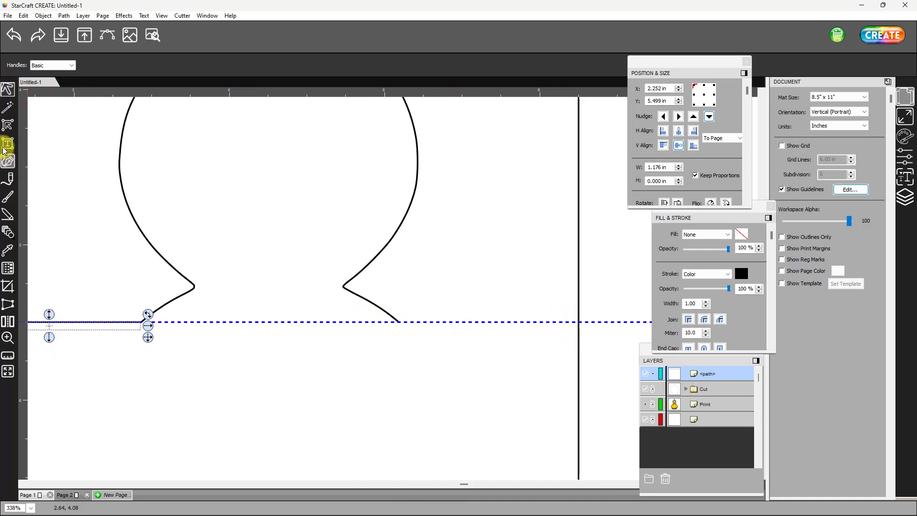
click(10, 163)
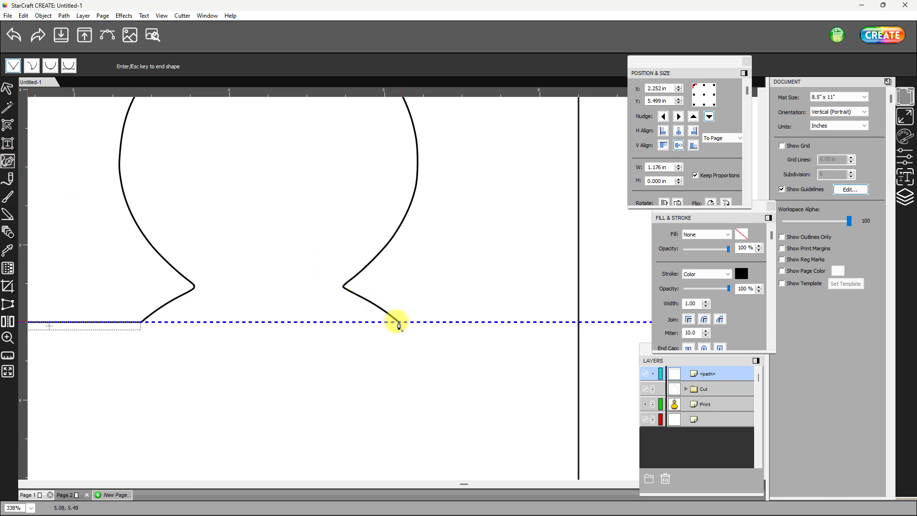
click(399, 323)
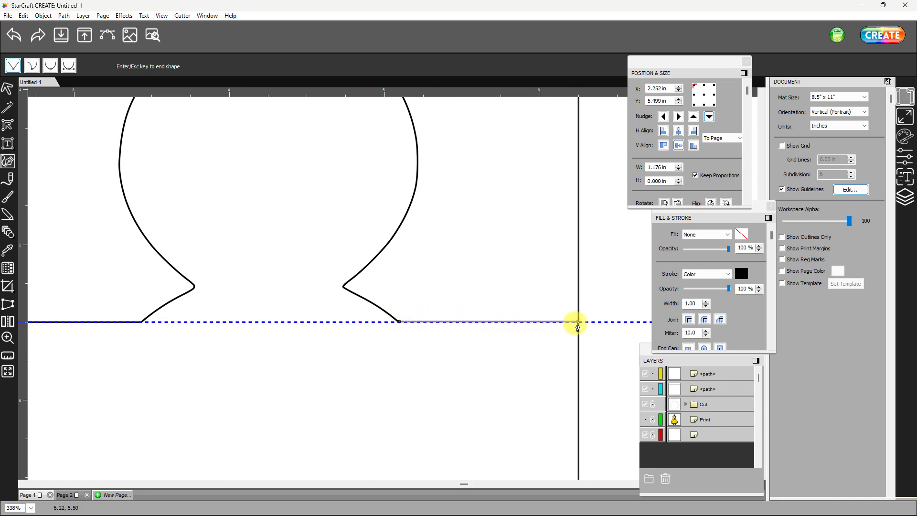
click(576, 322)
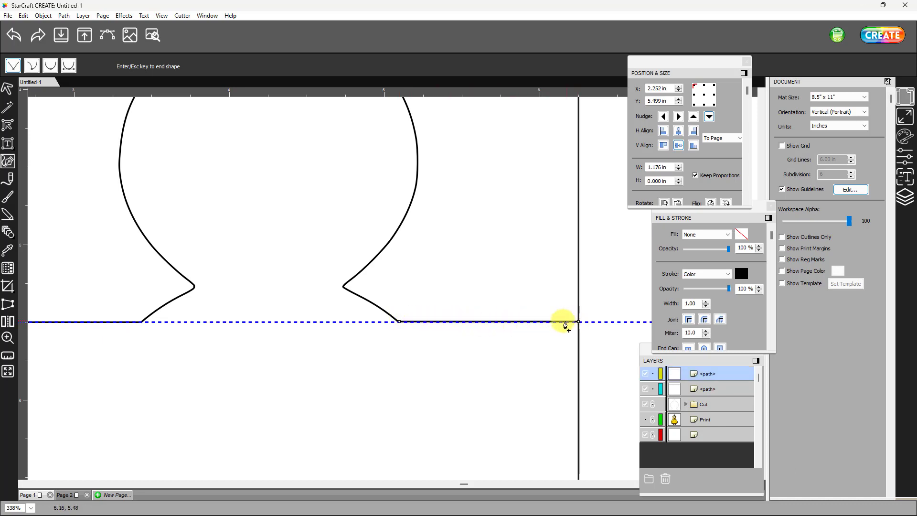
click(8, 90)
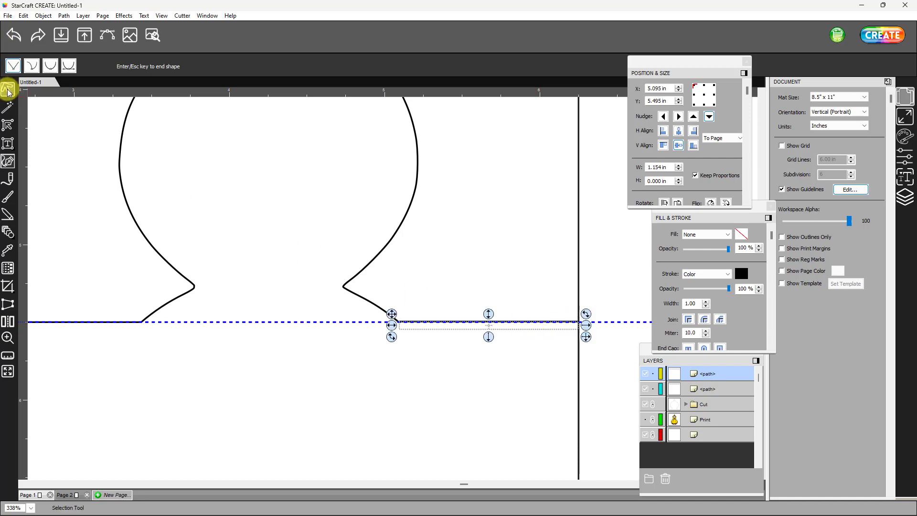
click(711, 120)
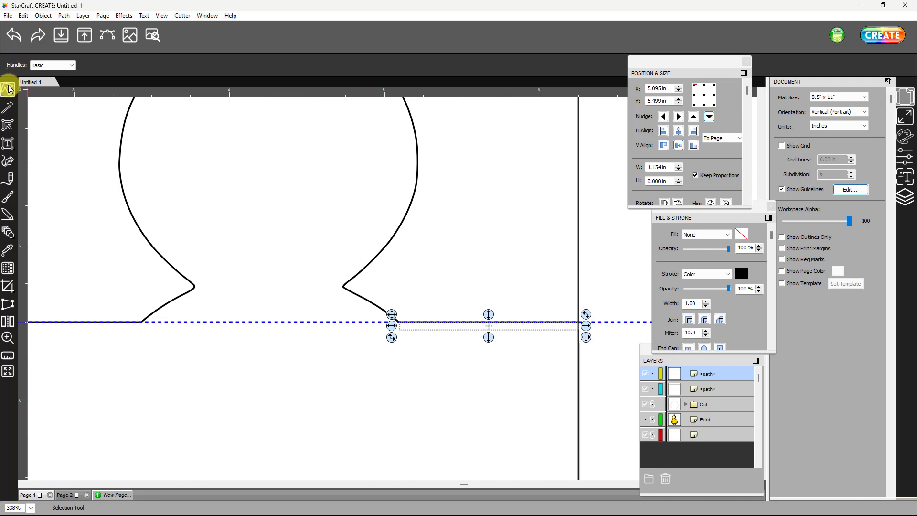
Step: Deselect the second fold line and turn off the guidelines
double_click(10, 89)
click(395, 216)
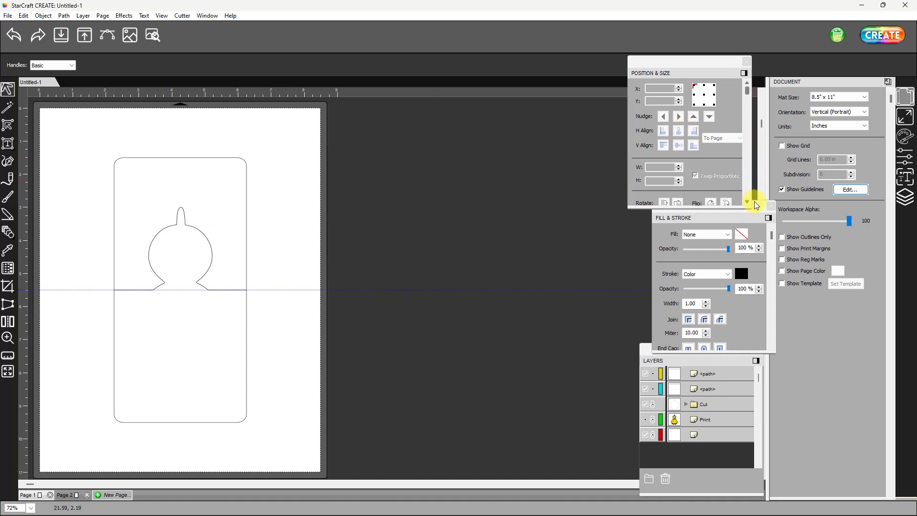
click(781, 189)
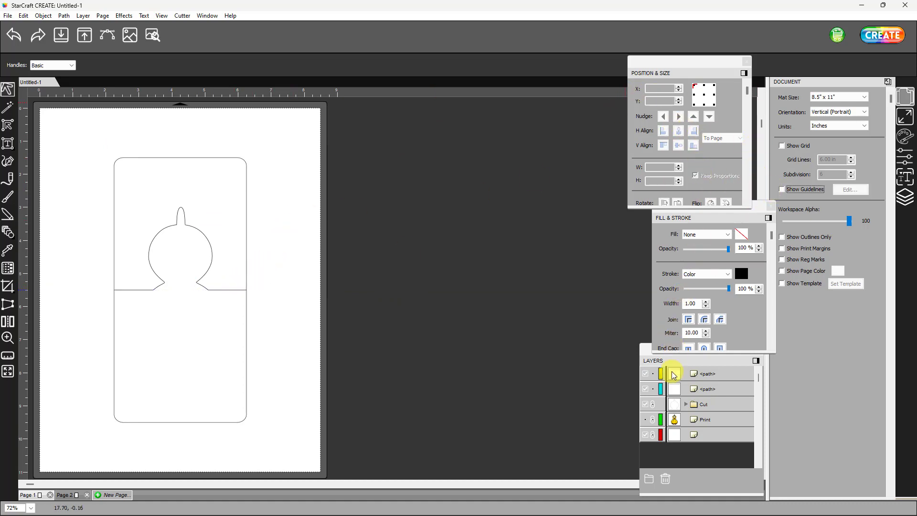
Step: Move the Layers window beside the page and set the stroke color of both fold line paths to red
click(692, 360)
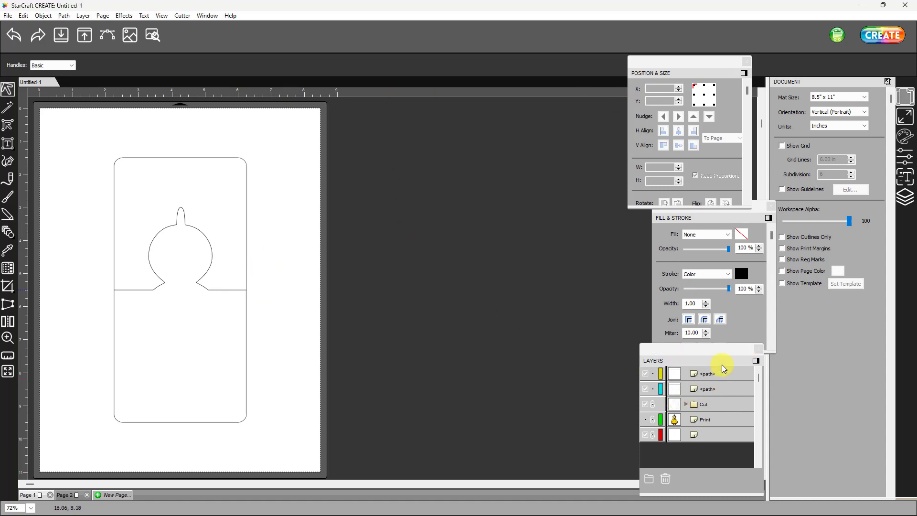
drag(668, 348, 410, 112)
click(400, 129)
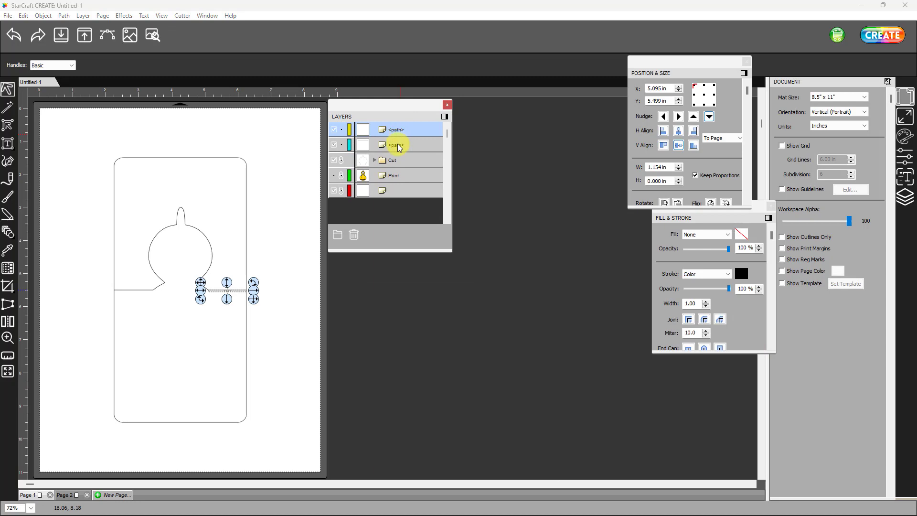
shift+click(399, 146)
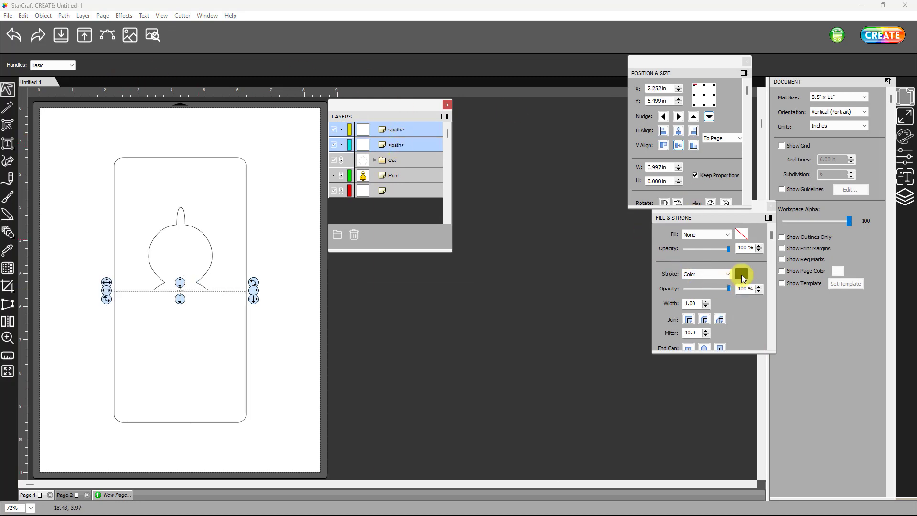
click(742, 273)
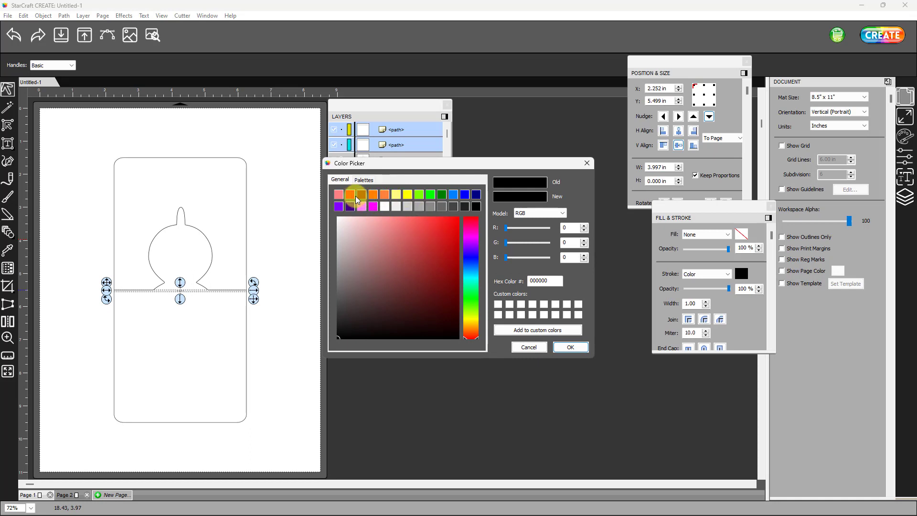
click(350, 194)
click(570, 347)
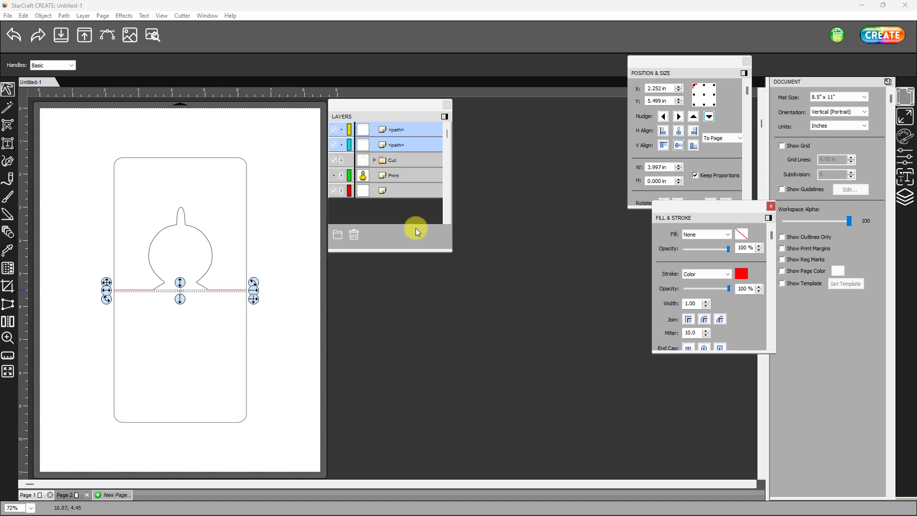
Step: Group the two red lines and name the group layer "Fold Lines"
click(43, 15)
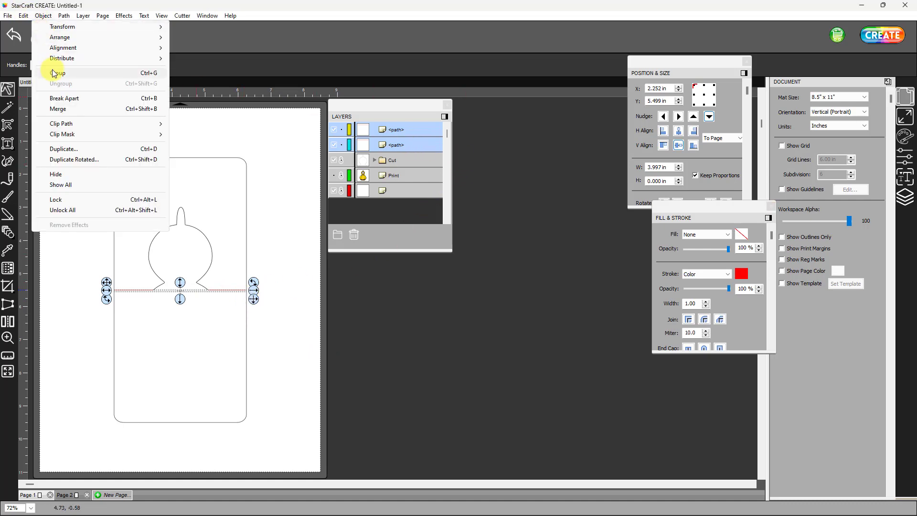
click(56, 73)
double_click(403, 131)
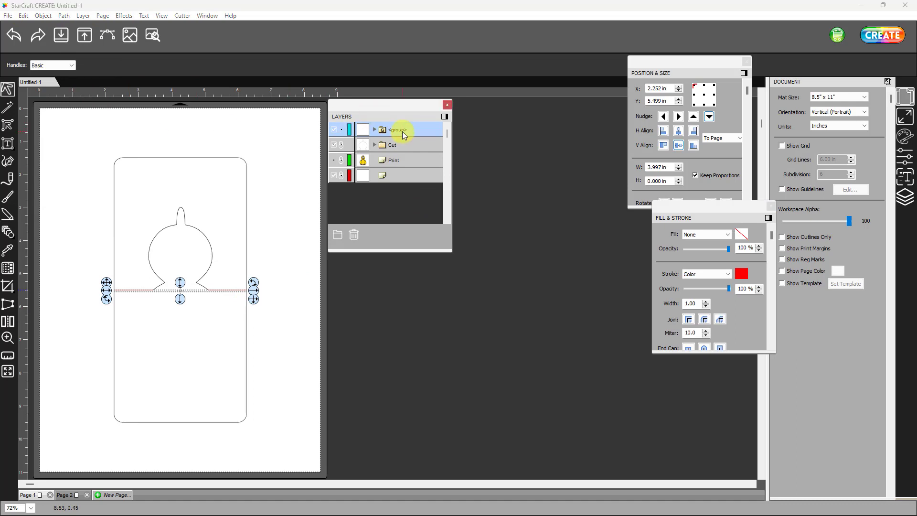
drag(460, 242, 421, 238)
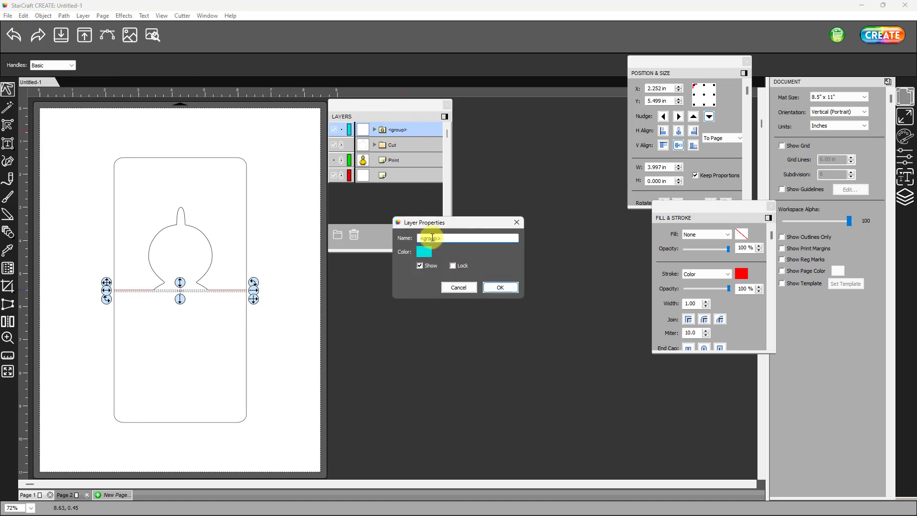
text(Fold Linwa)
key(Return)
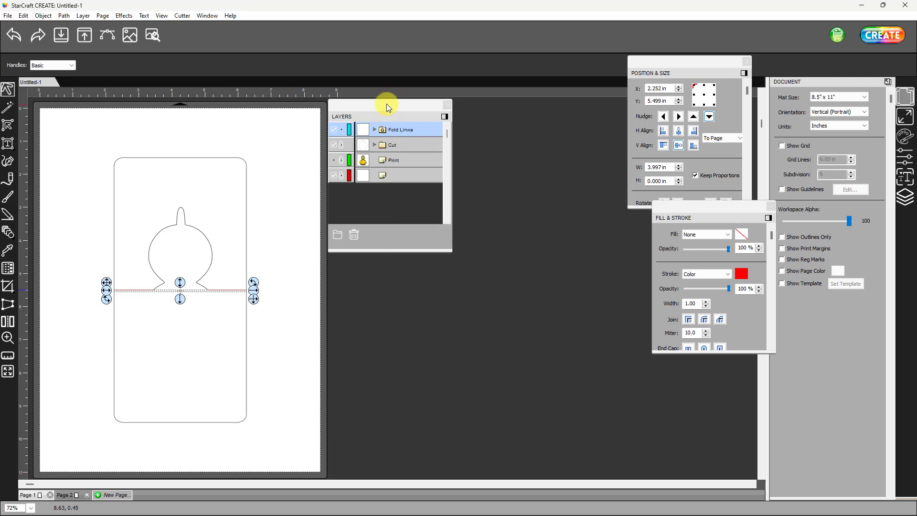
double_click(403, 132)
double_click(440, 238)
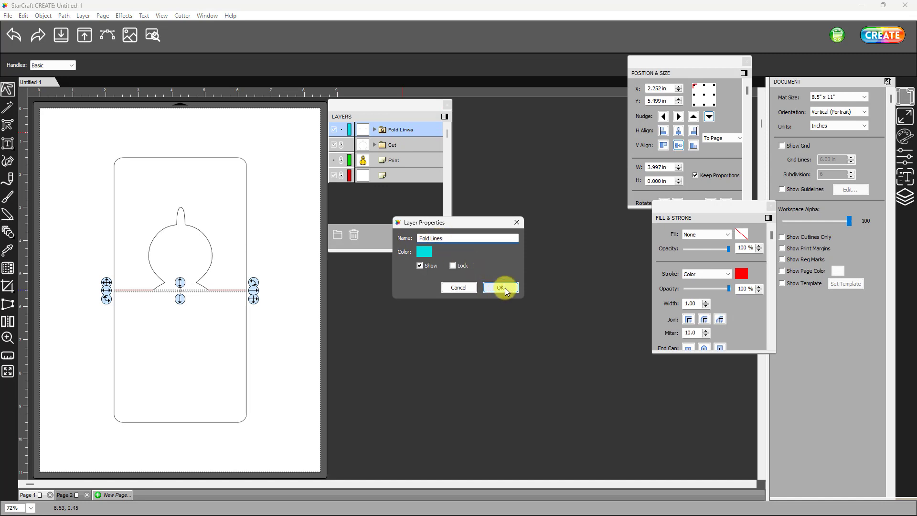
click(501, 287)
click(456, 302)
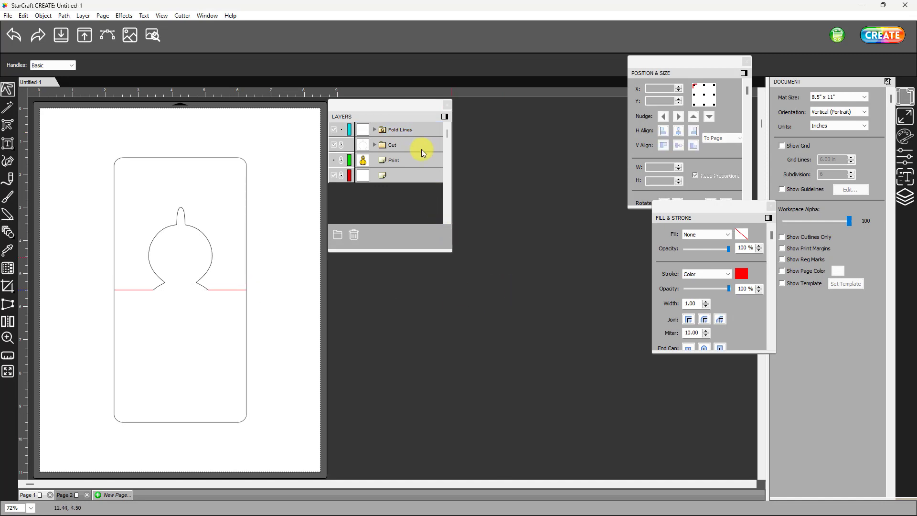
Step: Unlock the Cut, Print and rounded rectangle layers and show the chicken's Print layer
click(342, 145)
click(342, 160)
click(342, 176)
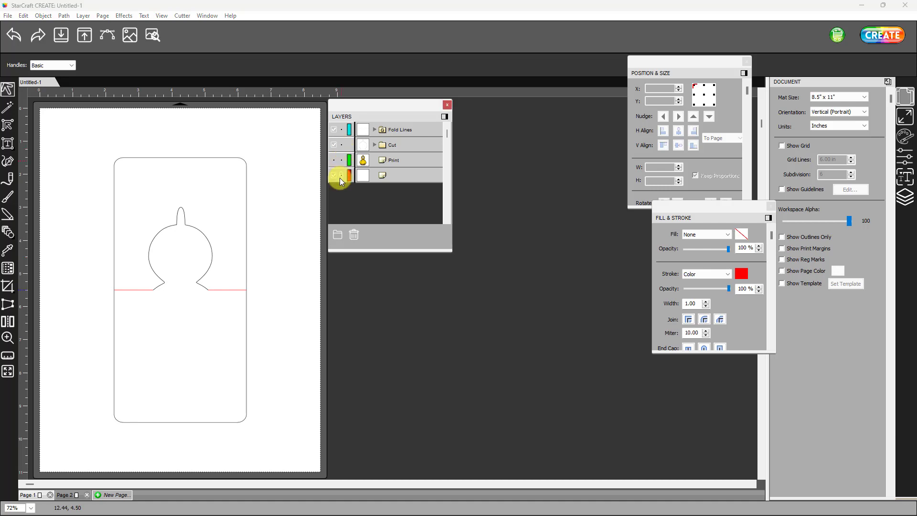
click(334, 160)
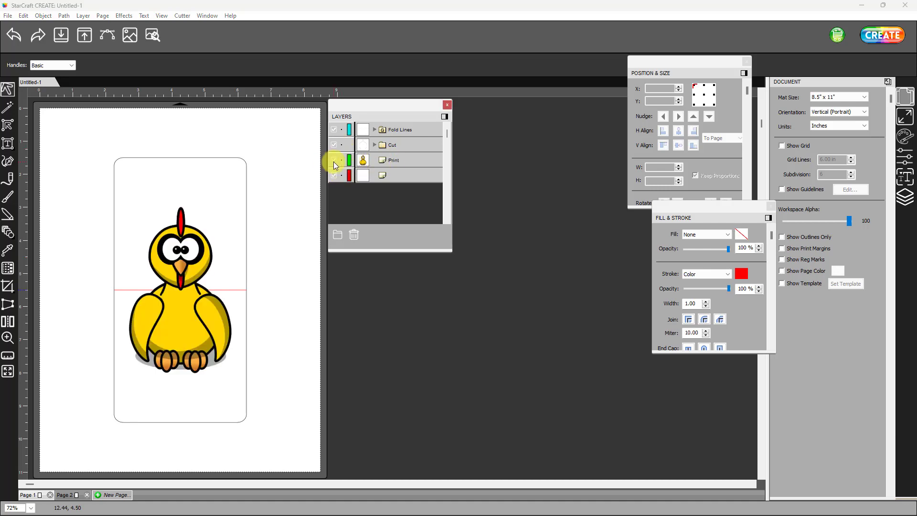
Step: Float the Style settings below the Layers window and check the cut line types of the Print and Cut layers
click(398, 161)
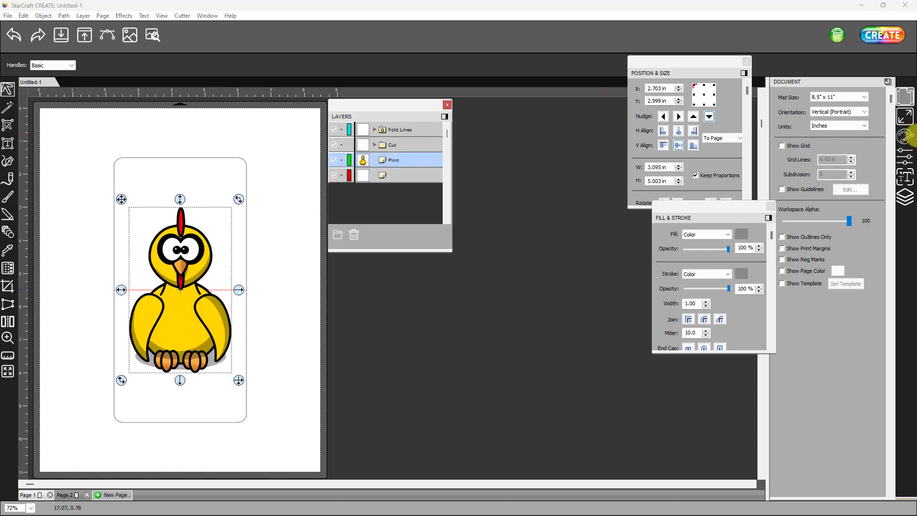
click(906, 162)
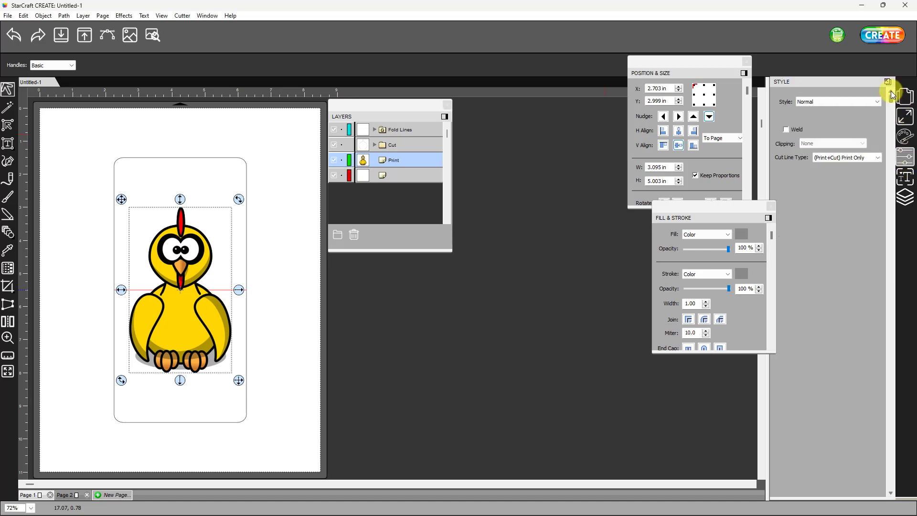
drag(889, 82, 366, 285)
click(401, 146)
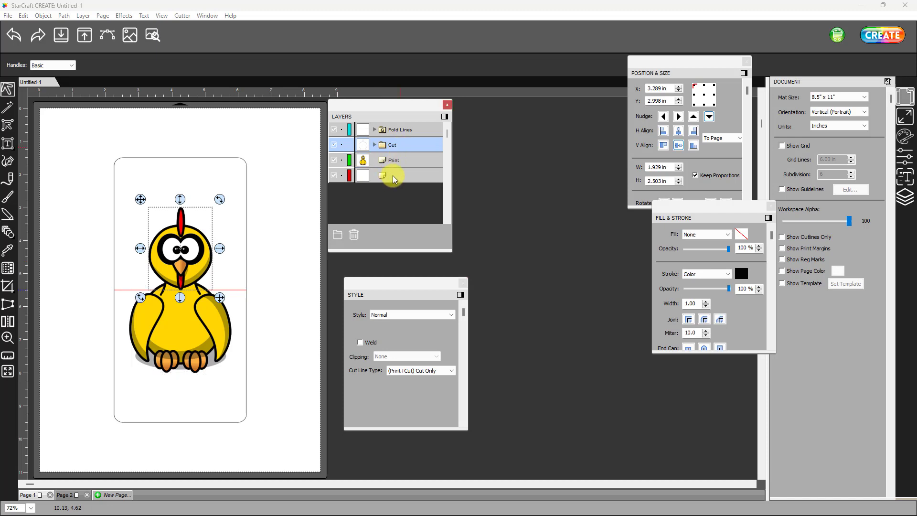
Step: Check the Cut layer's cut line type against the rounded rectangle's, and set the rectangle's cut line type to Cut
ctrl+click(392, 176)
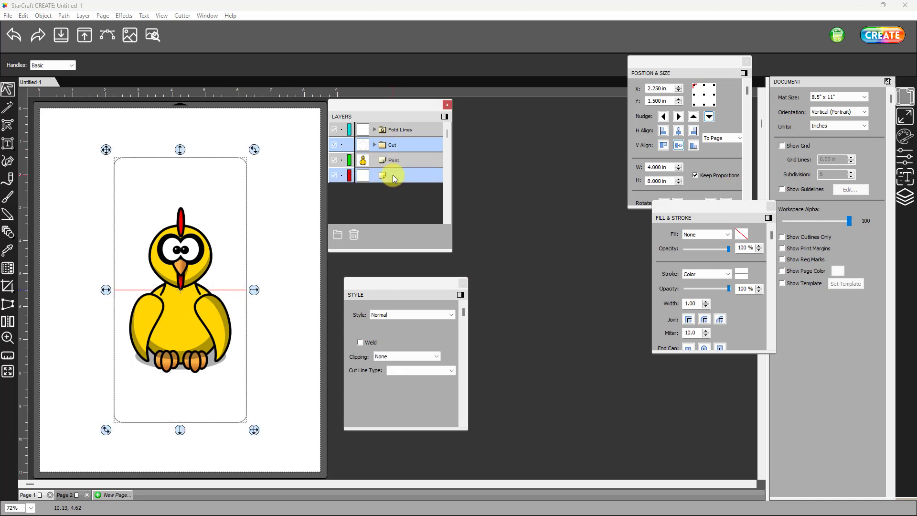
click(478, 169)
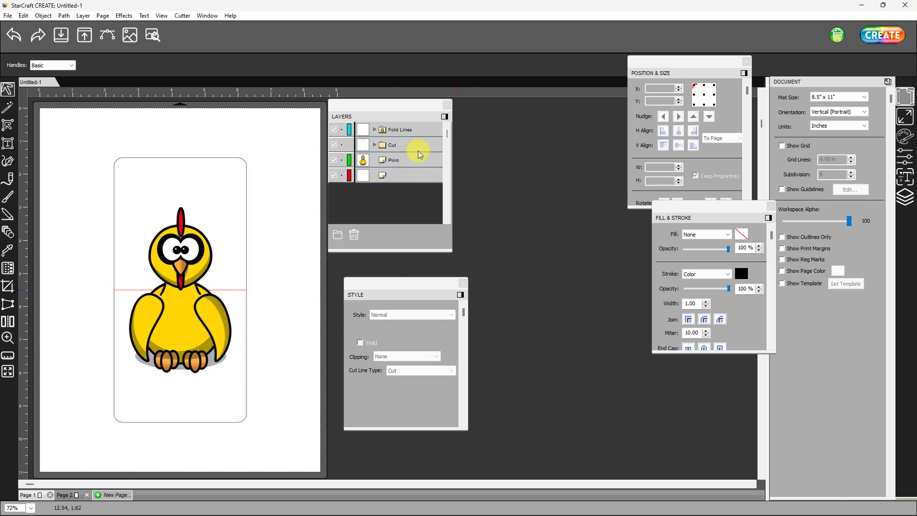
click(399, 148)
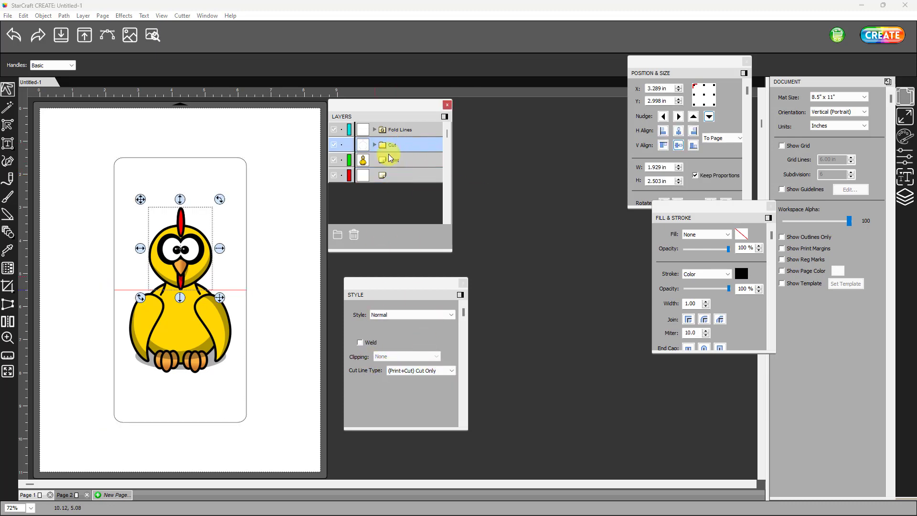
click(385, 175)
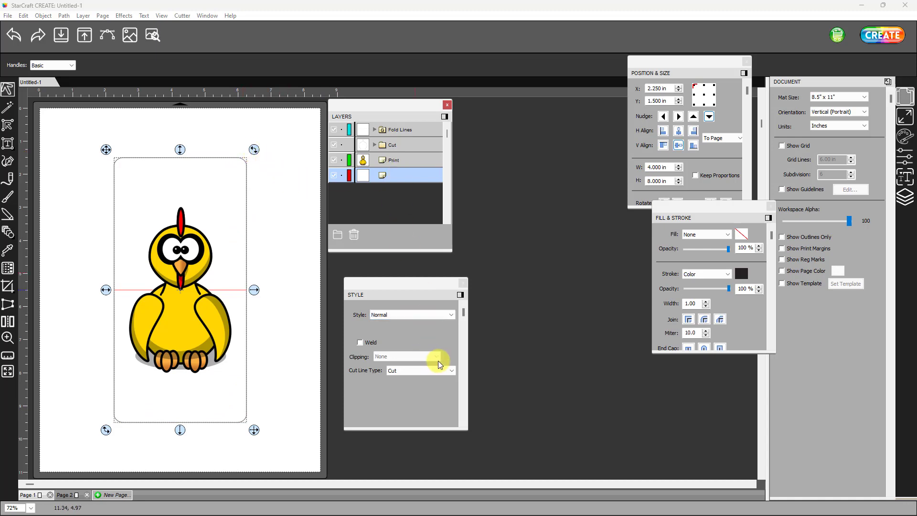
click(452, 370)
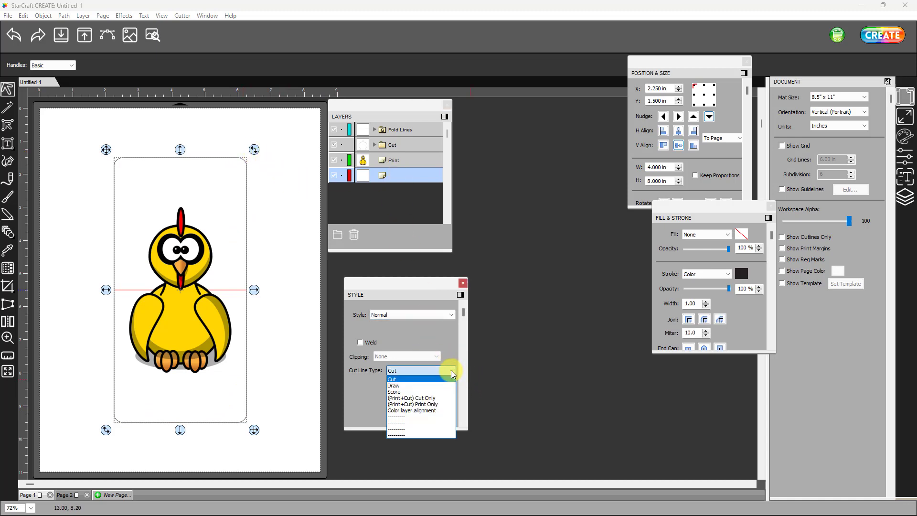
click(397, 380)
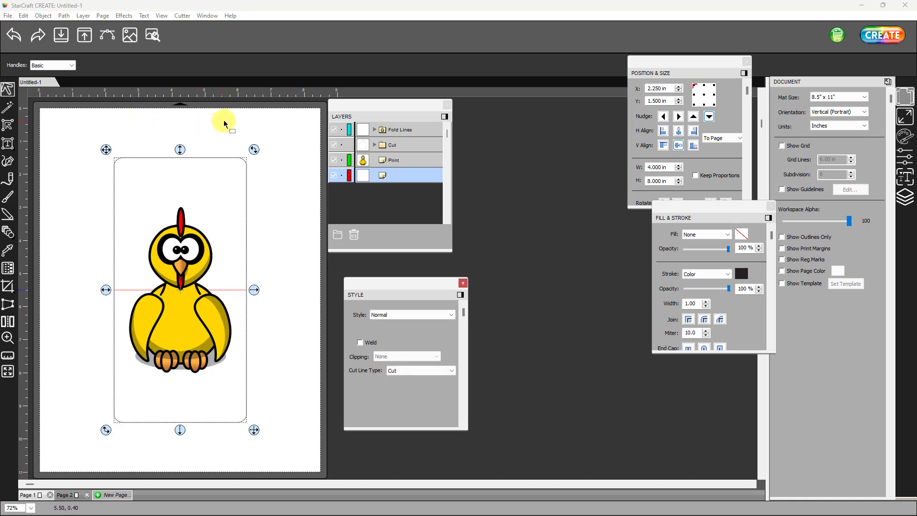